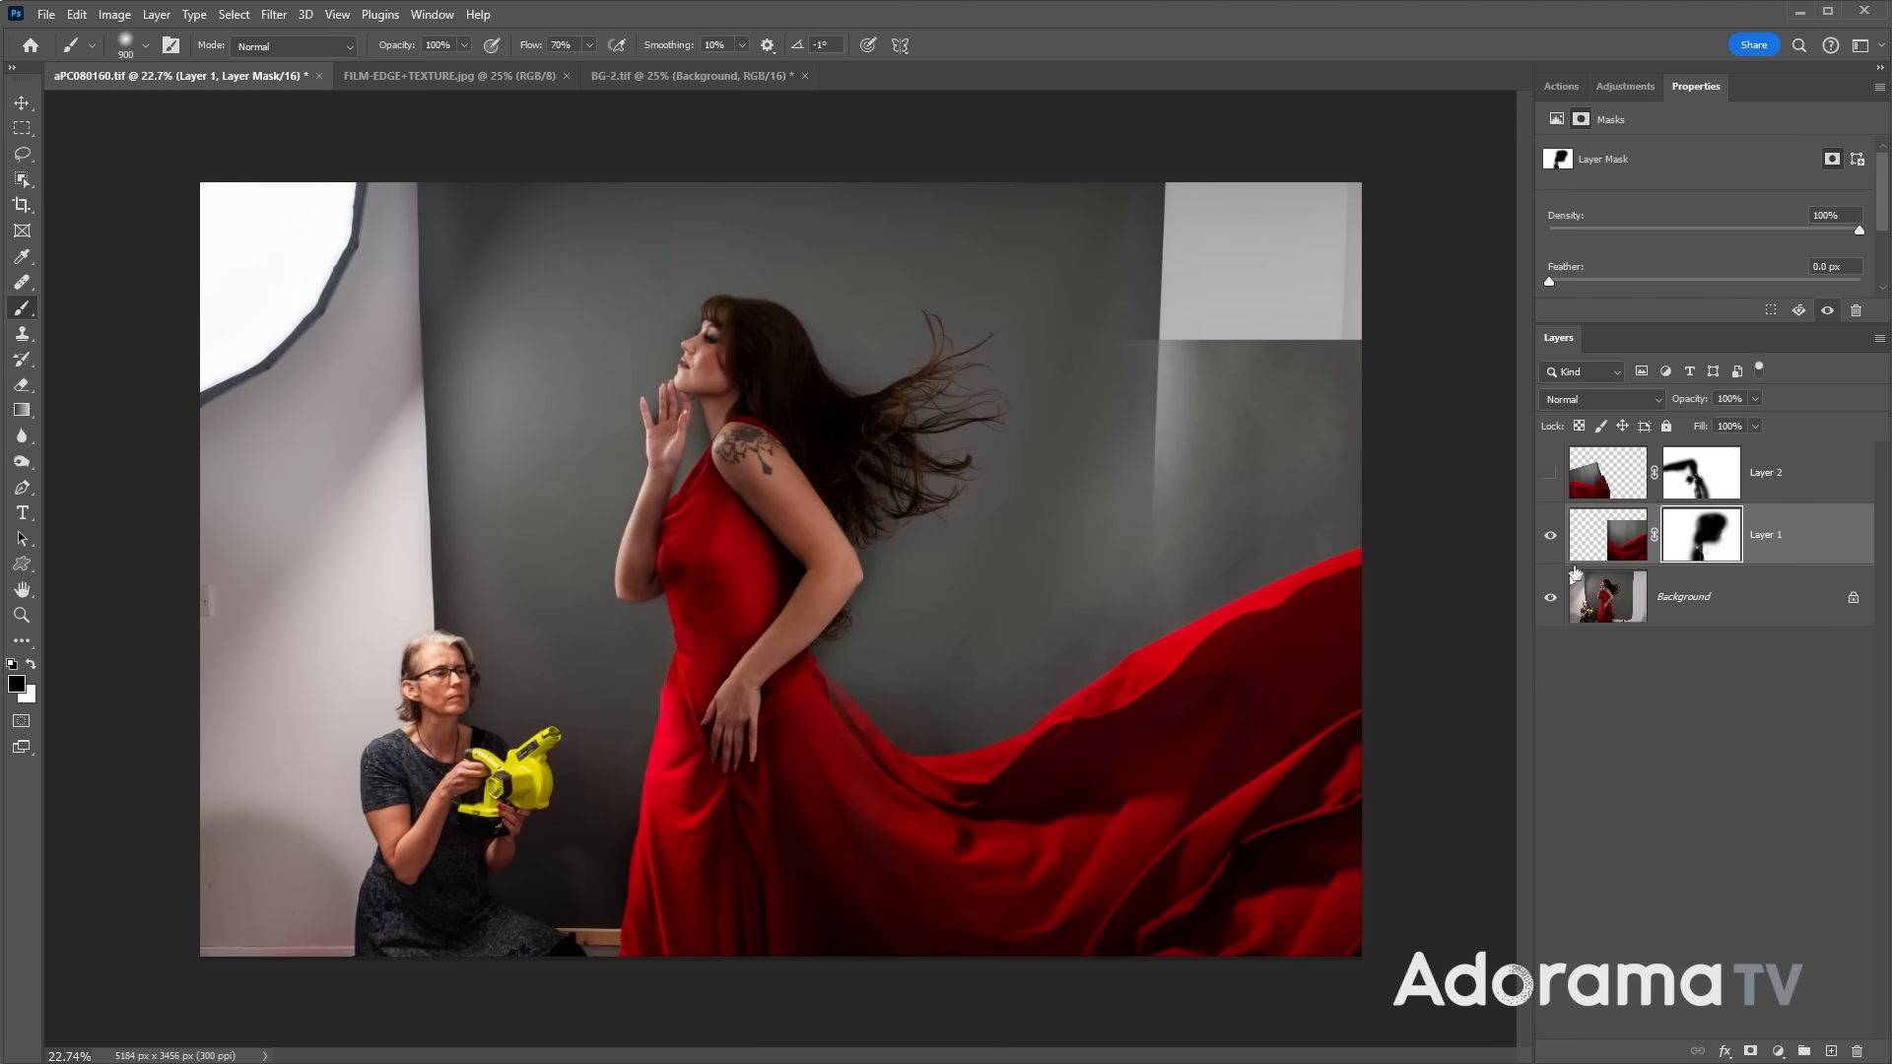
# - Show Layer 2 and add a new empty layer directly above it
pyautogui.click(1551, 474)
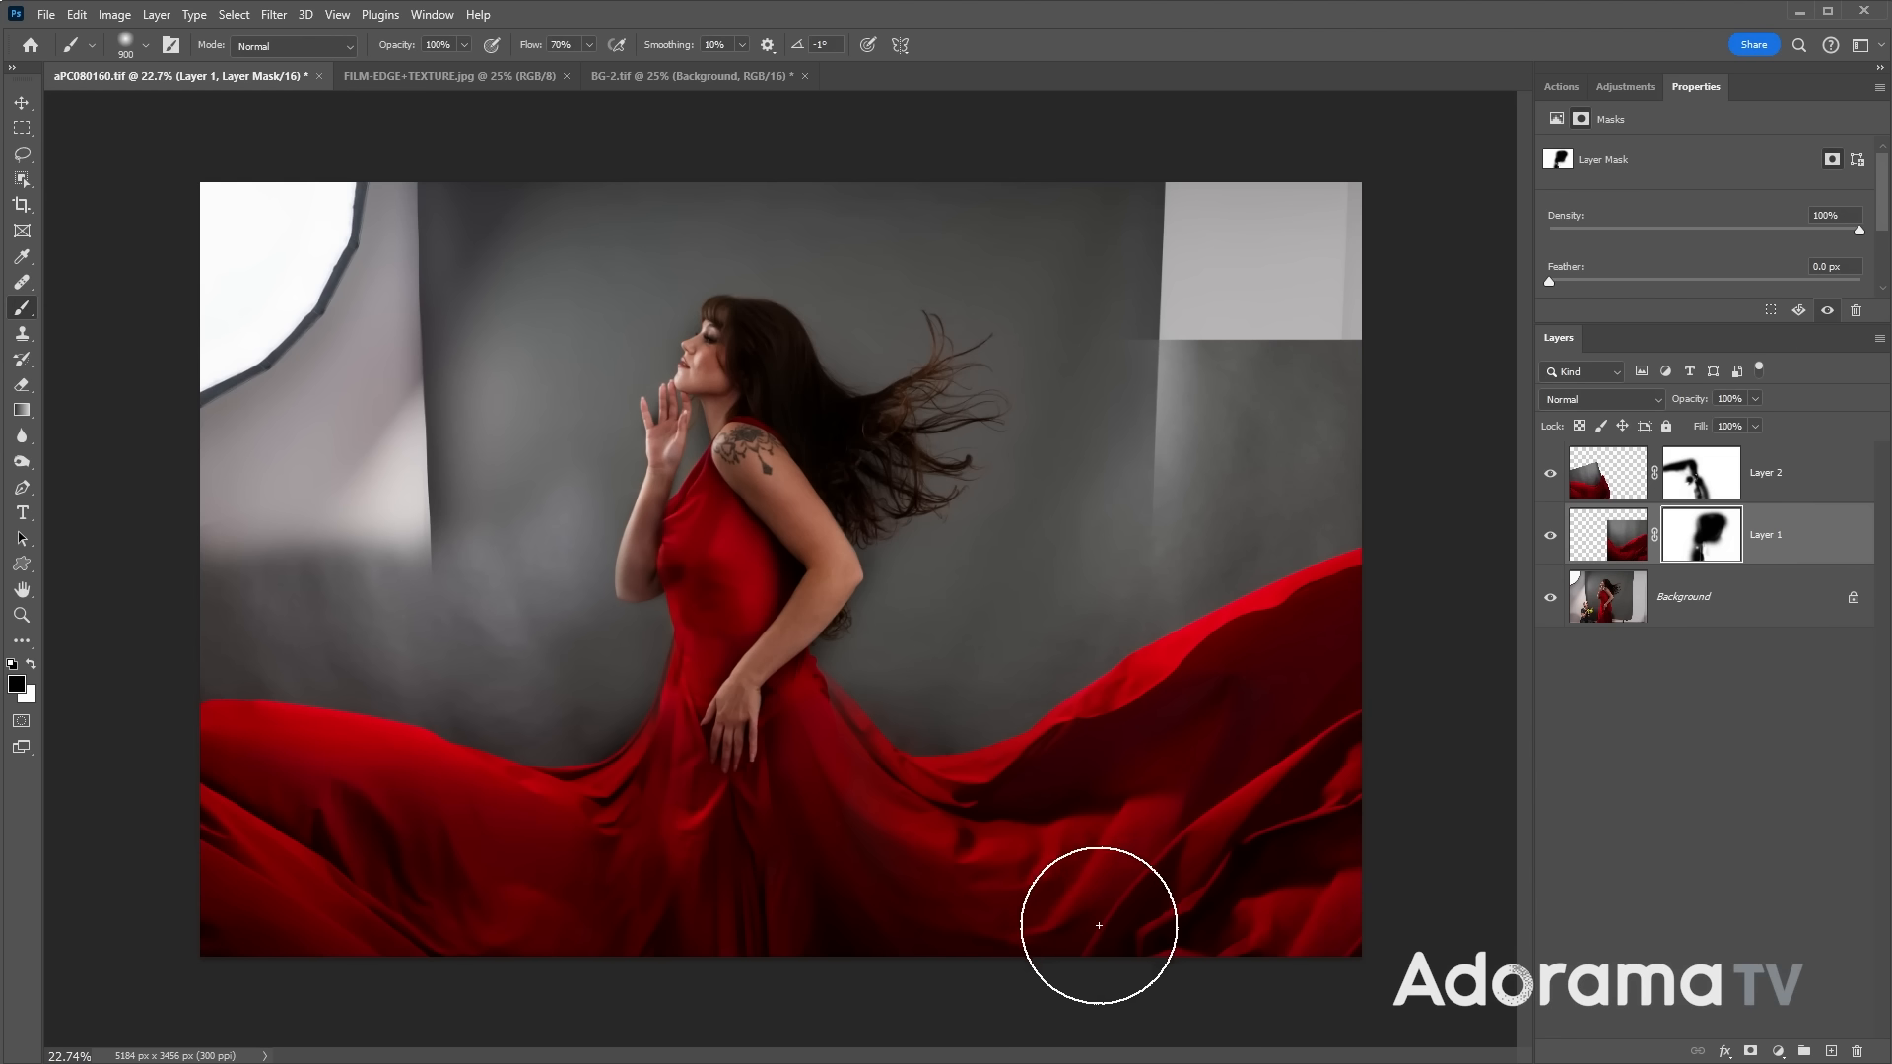
pyautogui.click(1599, 490)
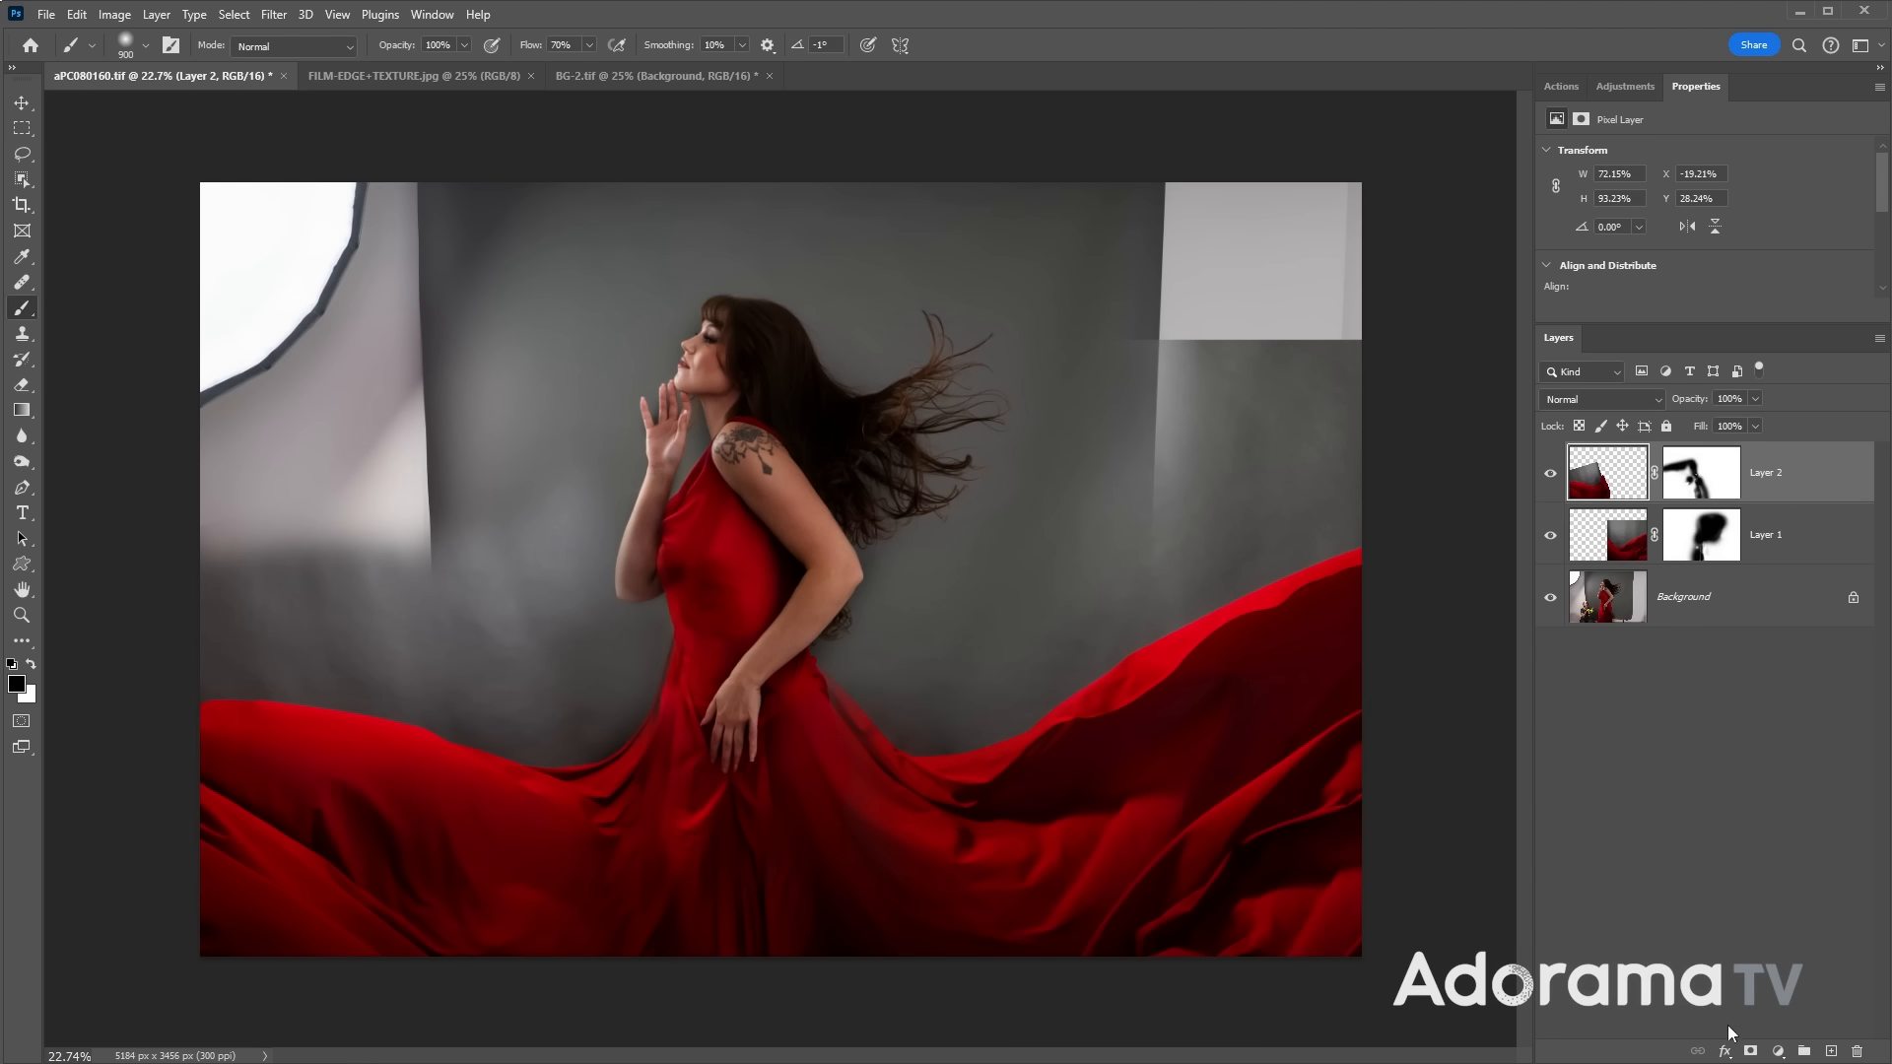
pyautogui.click(1831, 1050)
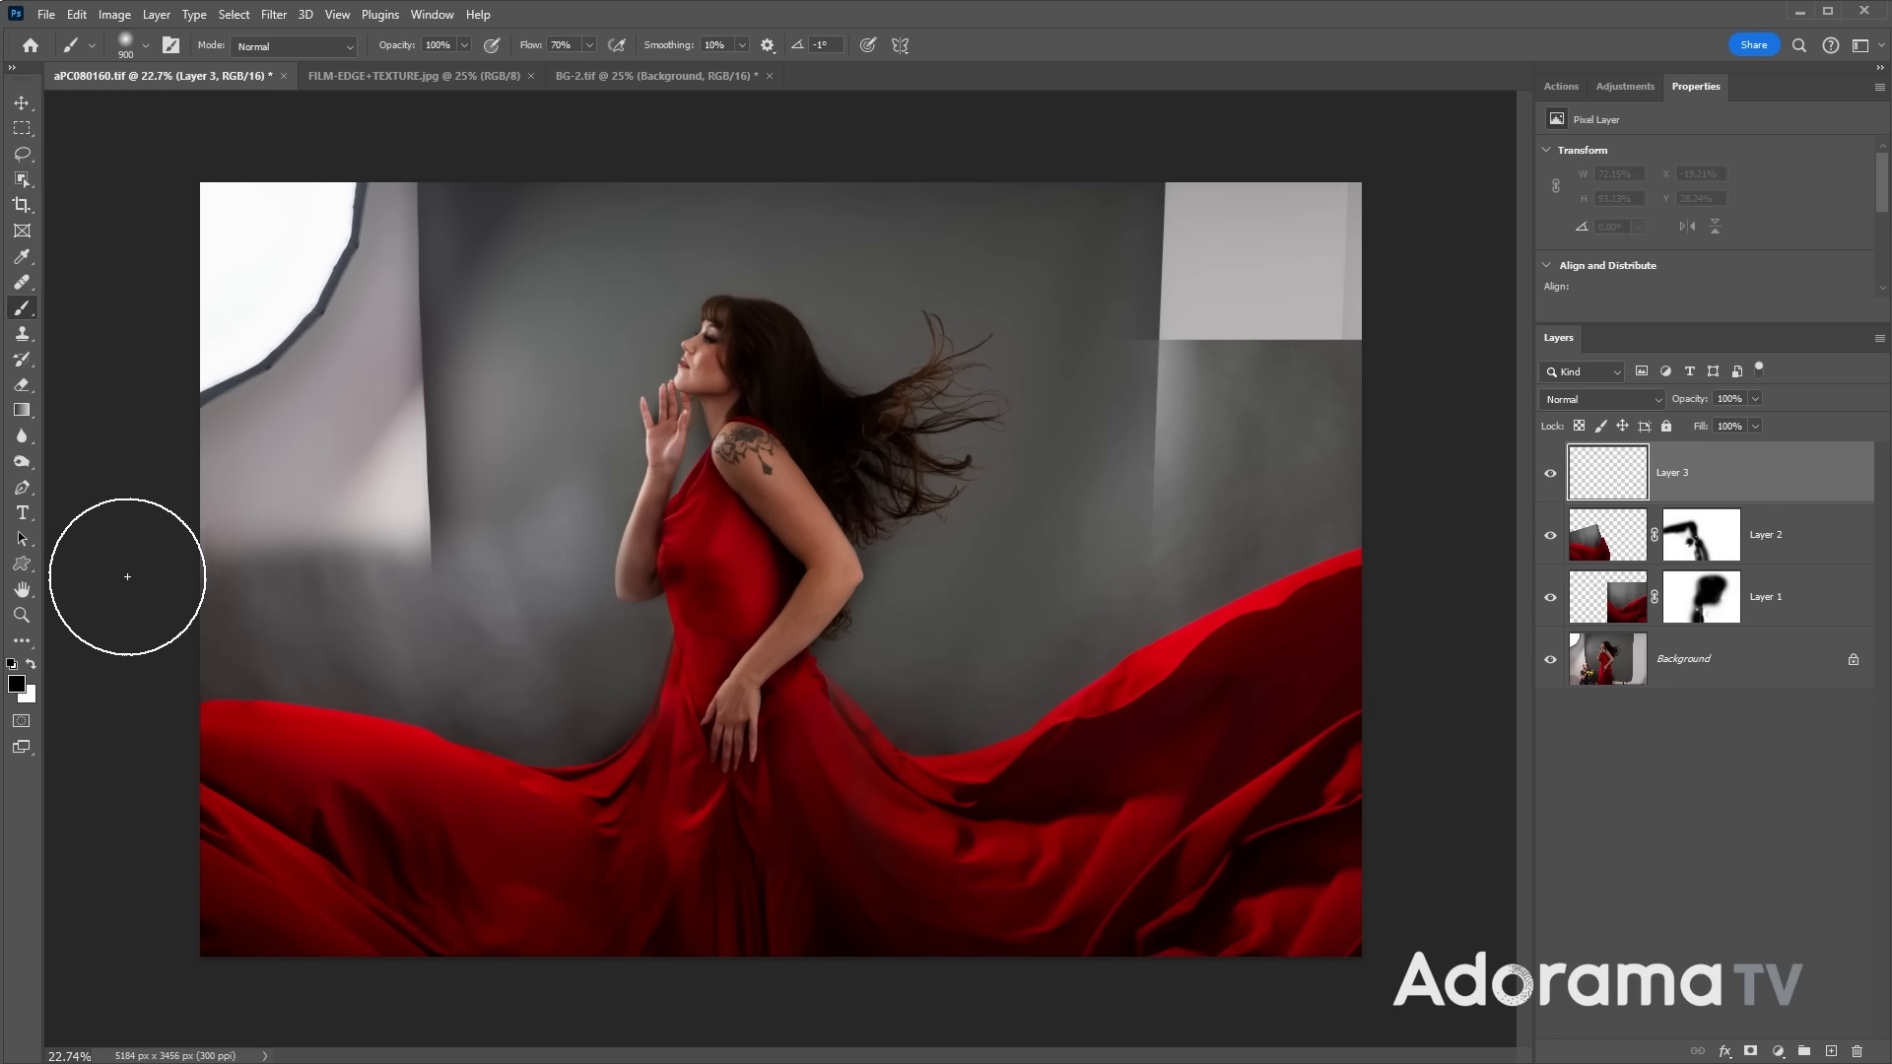
# - Sample grey from the studio backdrop and paint it over the softbox, bare wall and edges in both upper corners with a large soft brush
pyautogui.click(17, 683)
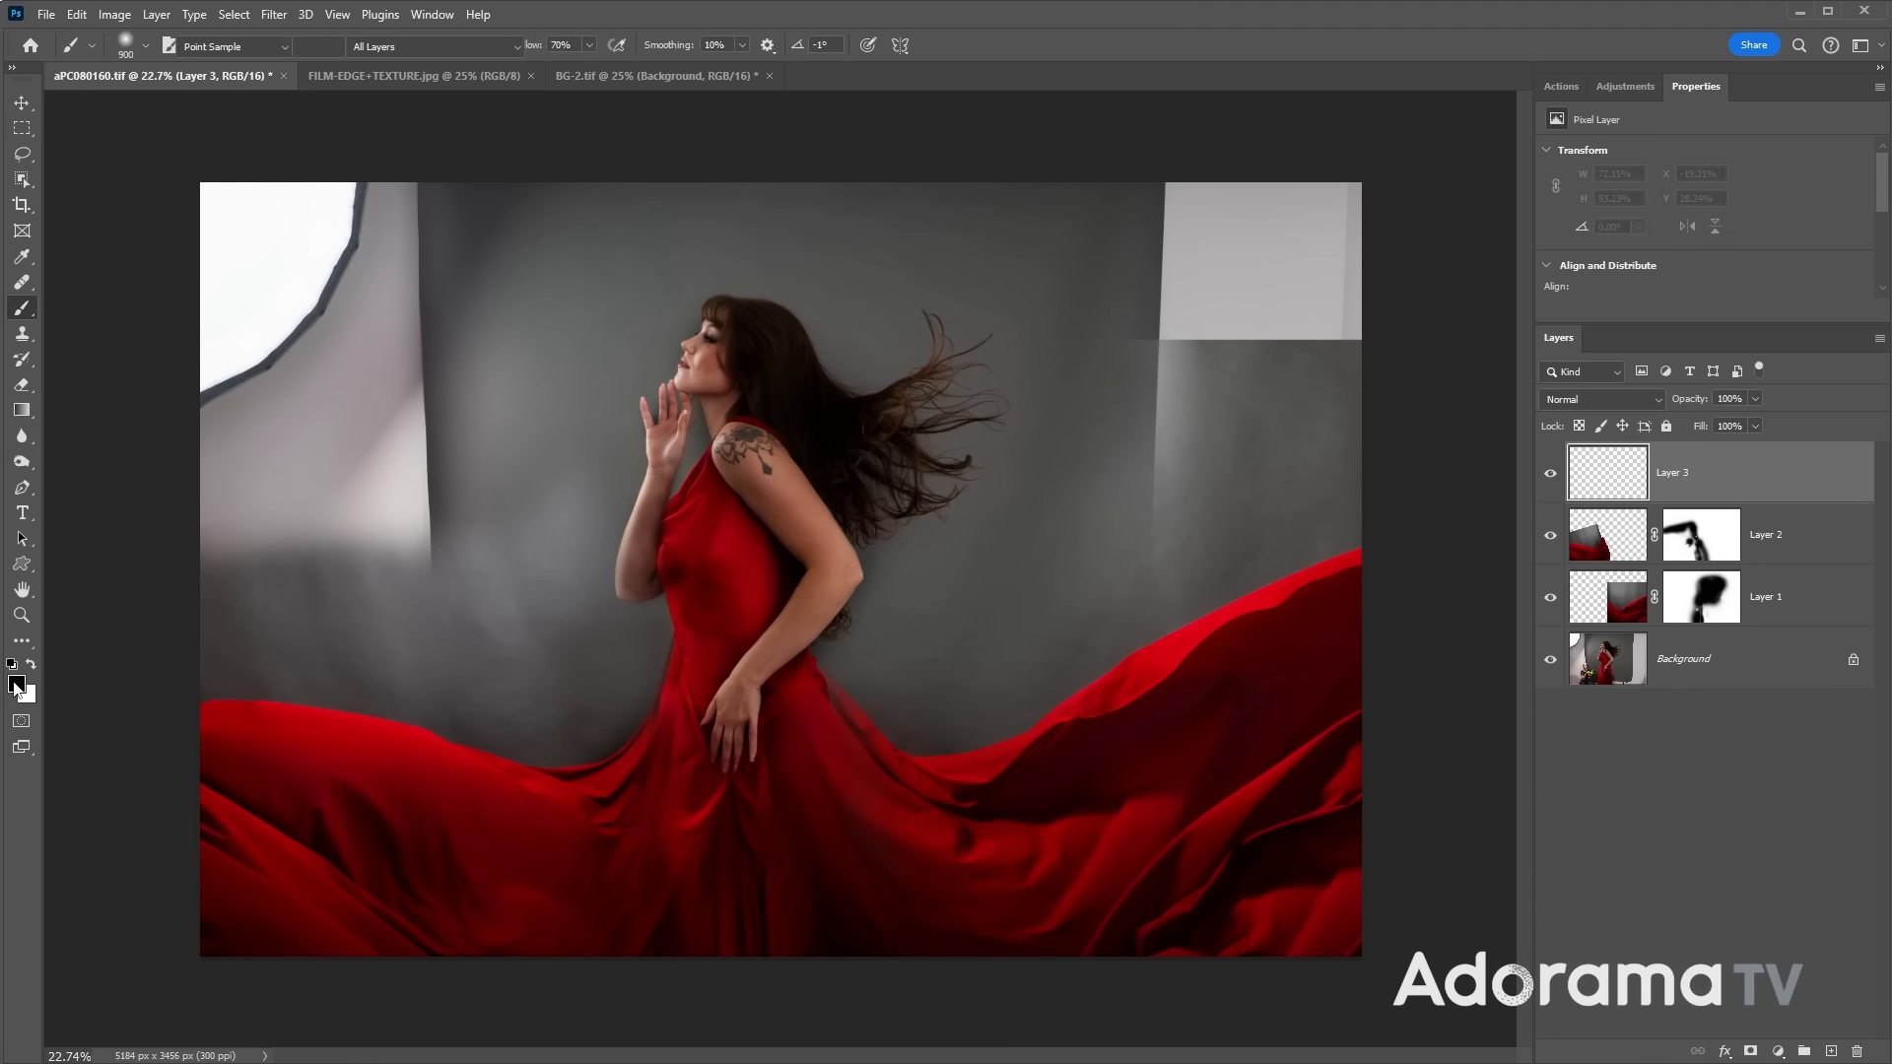
pyautogui.click(532, 475)
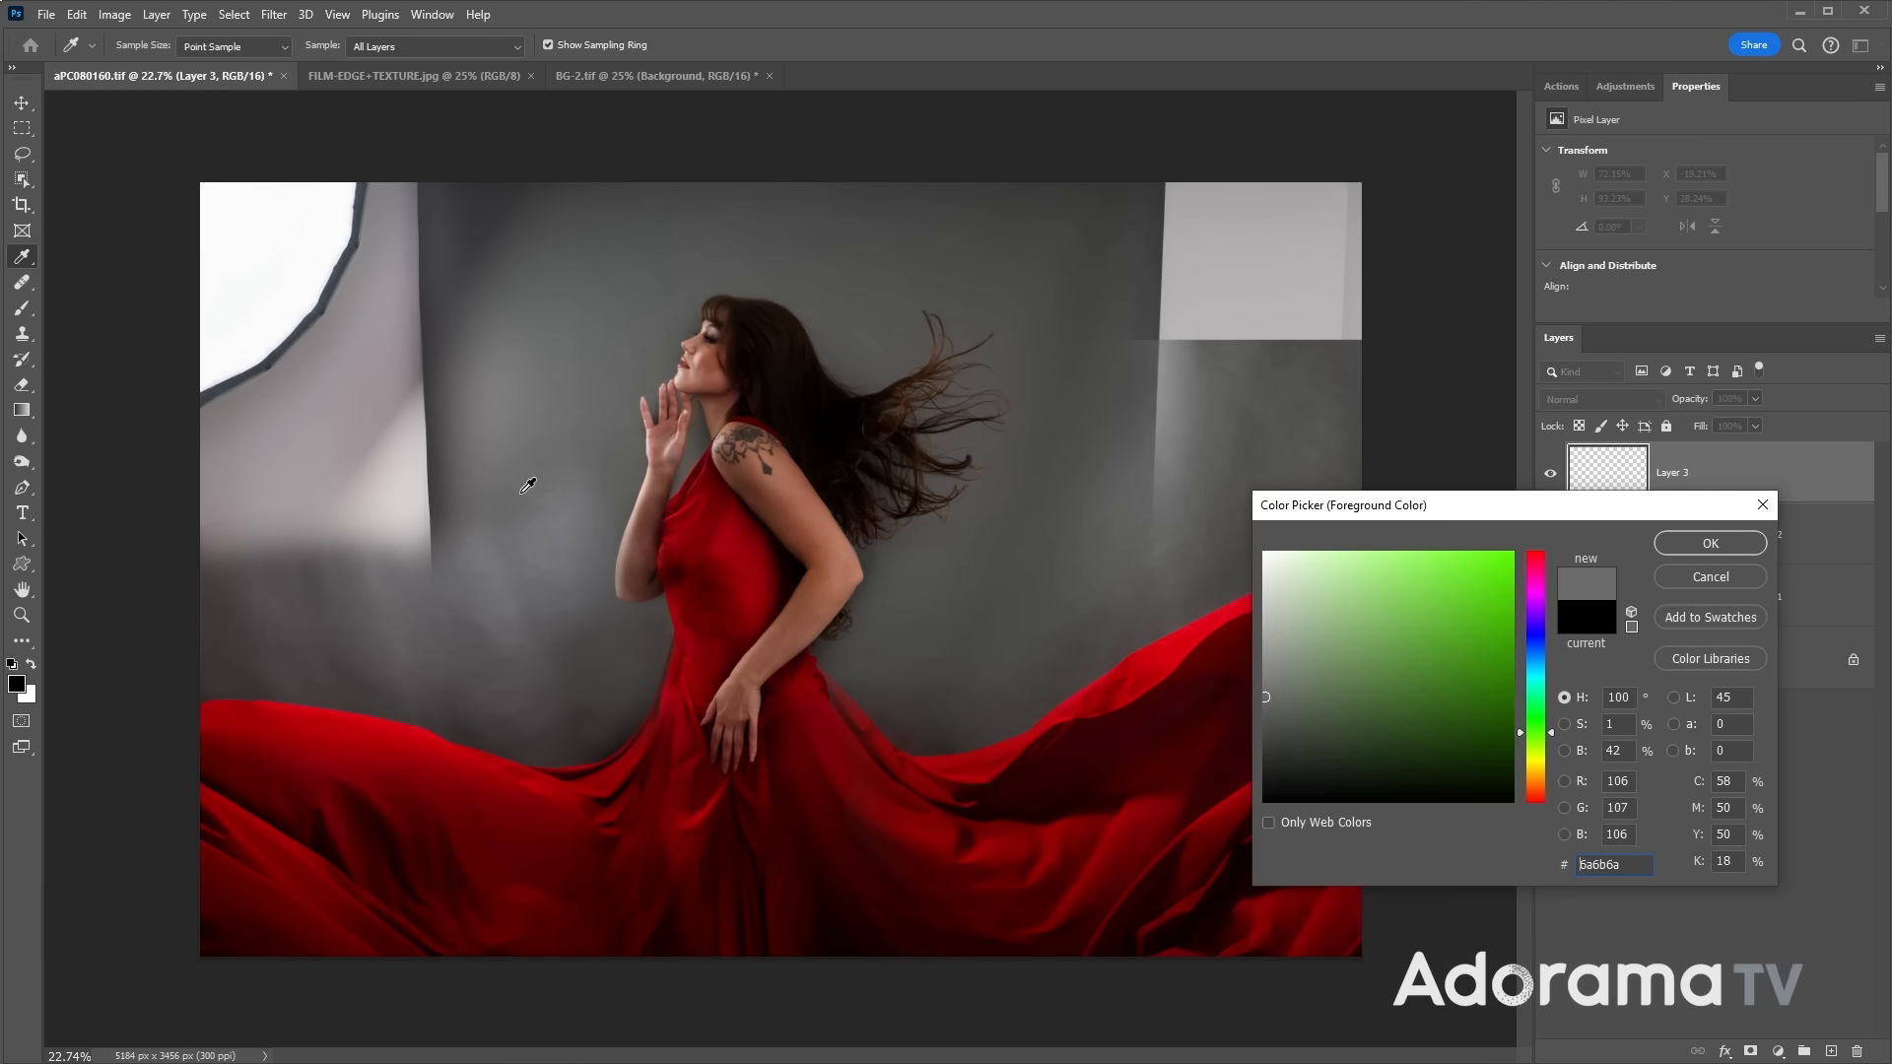
pyautogui.click(1687, 543)
pyautogui.moveTo(385, 244)
pyautogui.mouseDown()
pyautogui.moveTo(355, 190)
pyautogui.moveTo(210, 203)
pyautogui.moveTo(254, 338)
pyautogui.moveTo(388, 516)
pyautogui.moveTo(233, 384)
pyautogui.mouseUp()
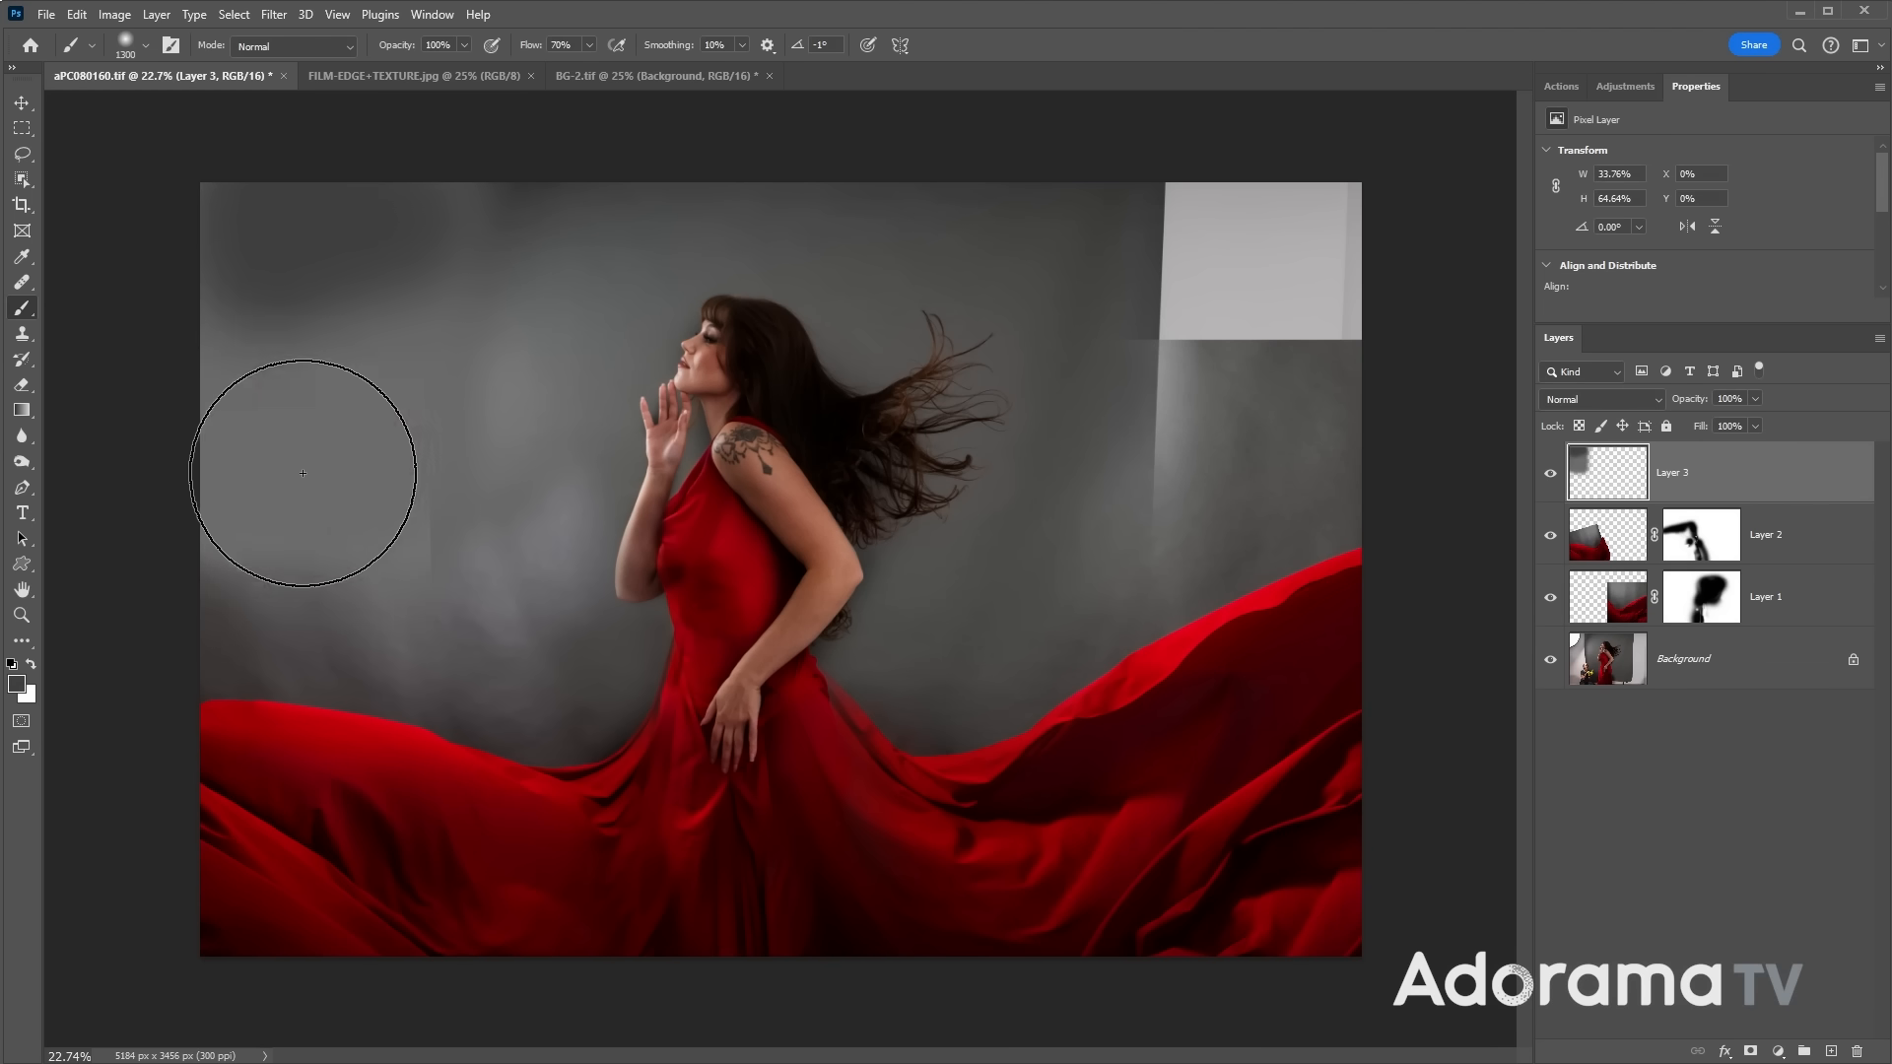
pyautogui.moveTo(304, 473)
pyautogui.mouseDown()
pyautogui.moveTo(209, 339)
pyautogui.moveTo(414, 507)
pyautogui.moveTo(427, 388)
pyautogui.moveTo(334, 434)
pyautogui.mouseUp()
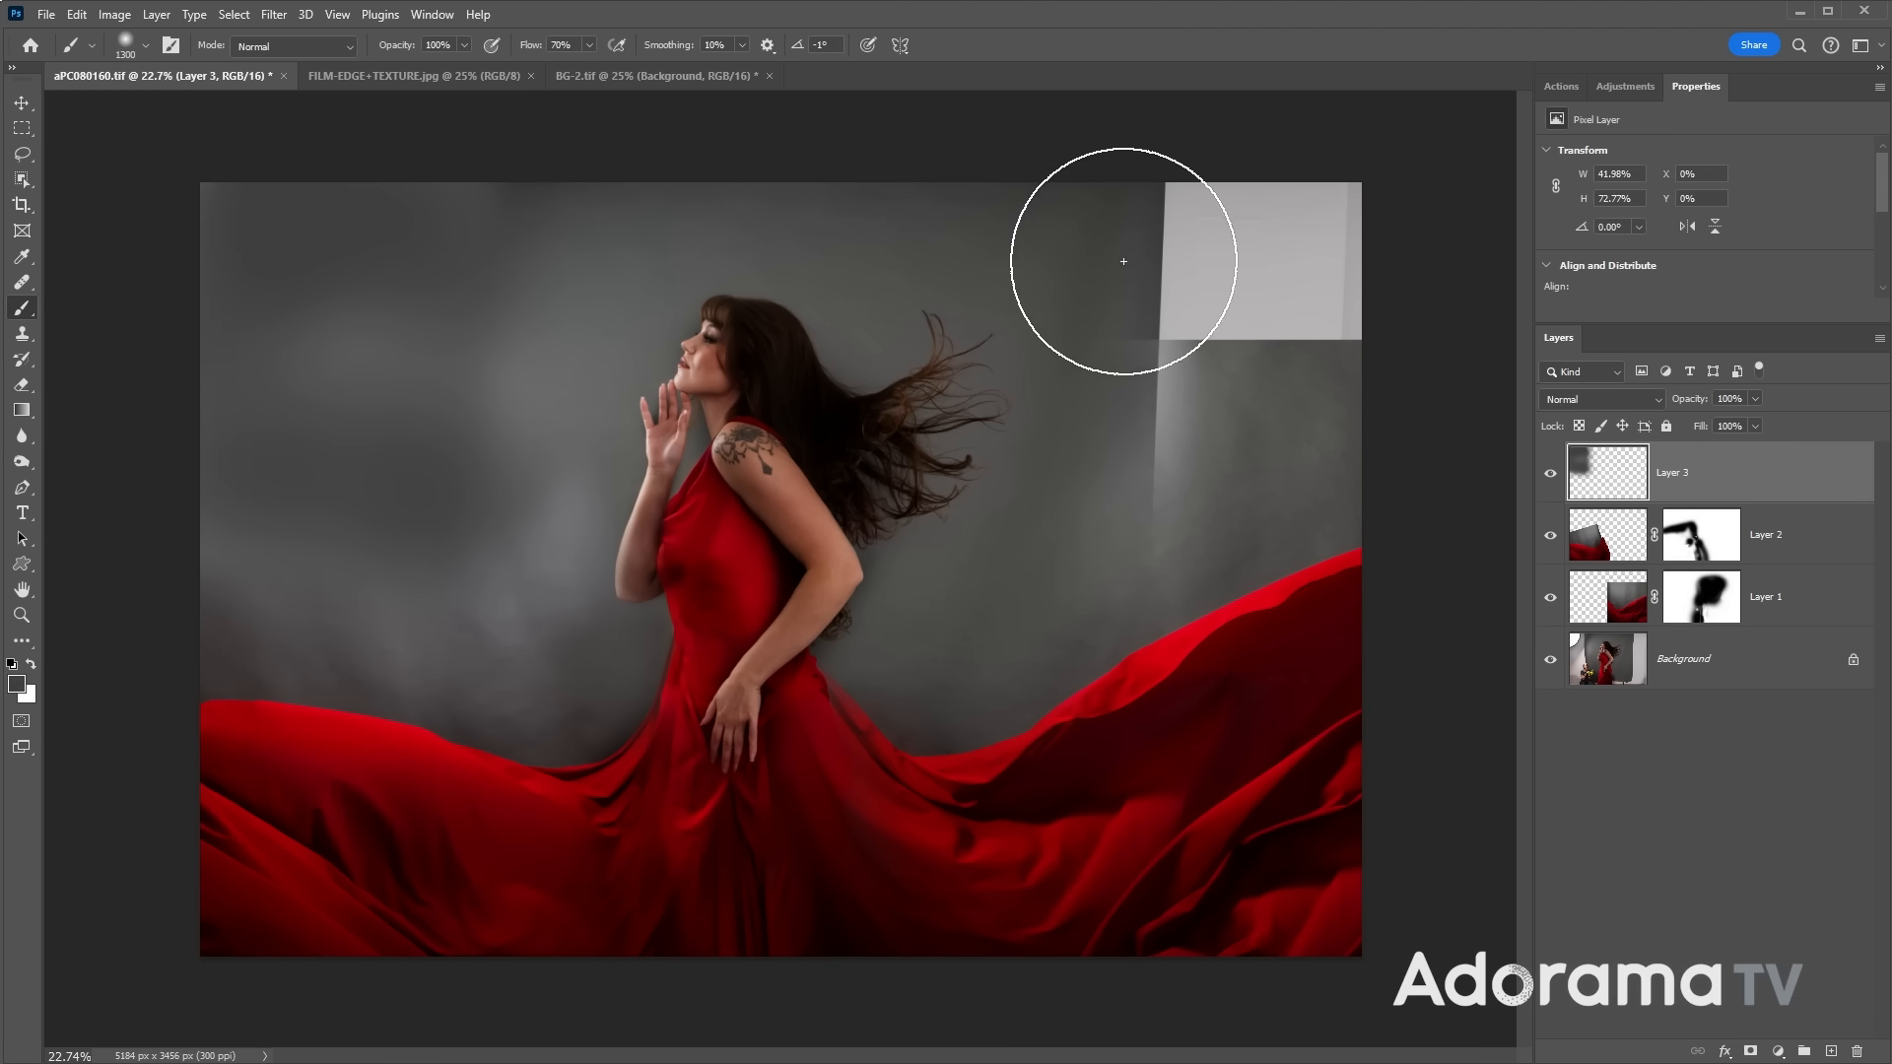
pyautogui.moveTo(1115, 261); pyautogui.dragTo(1247, 463)
pyautogui.press('[')
pyautogui.press('[')
pyautogui.press('[')
pyautogui.press('[')
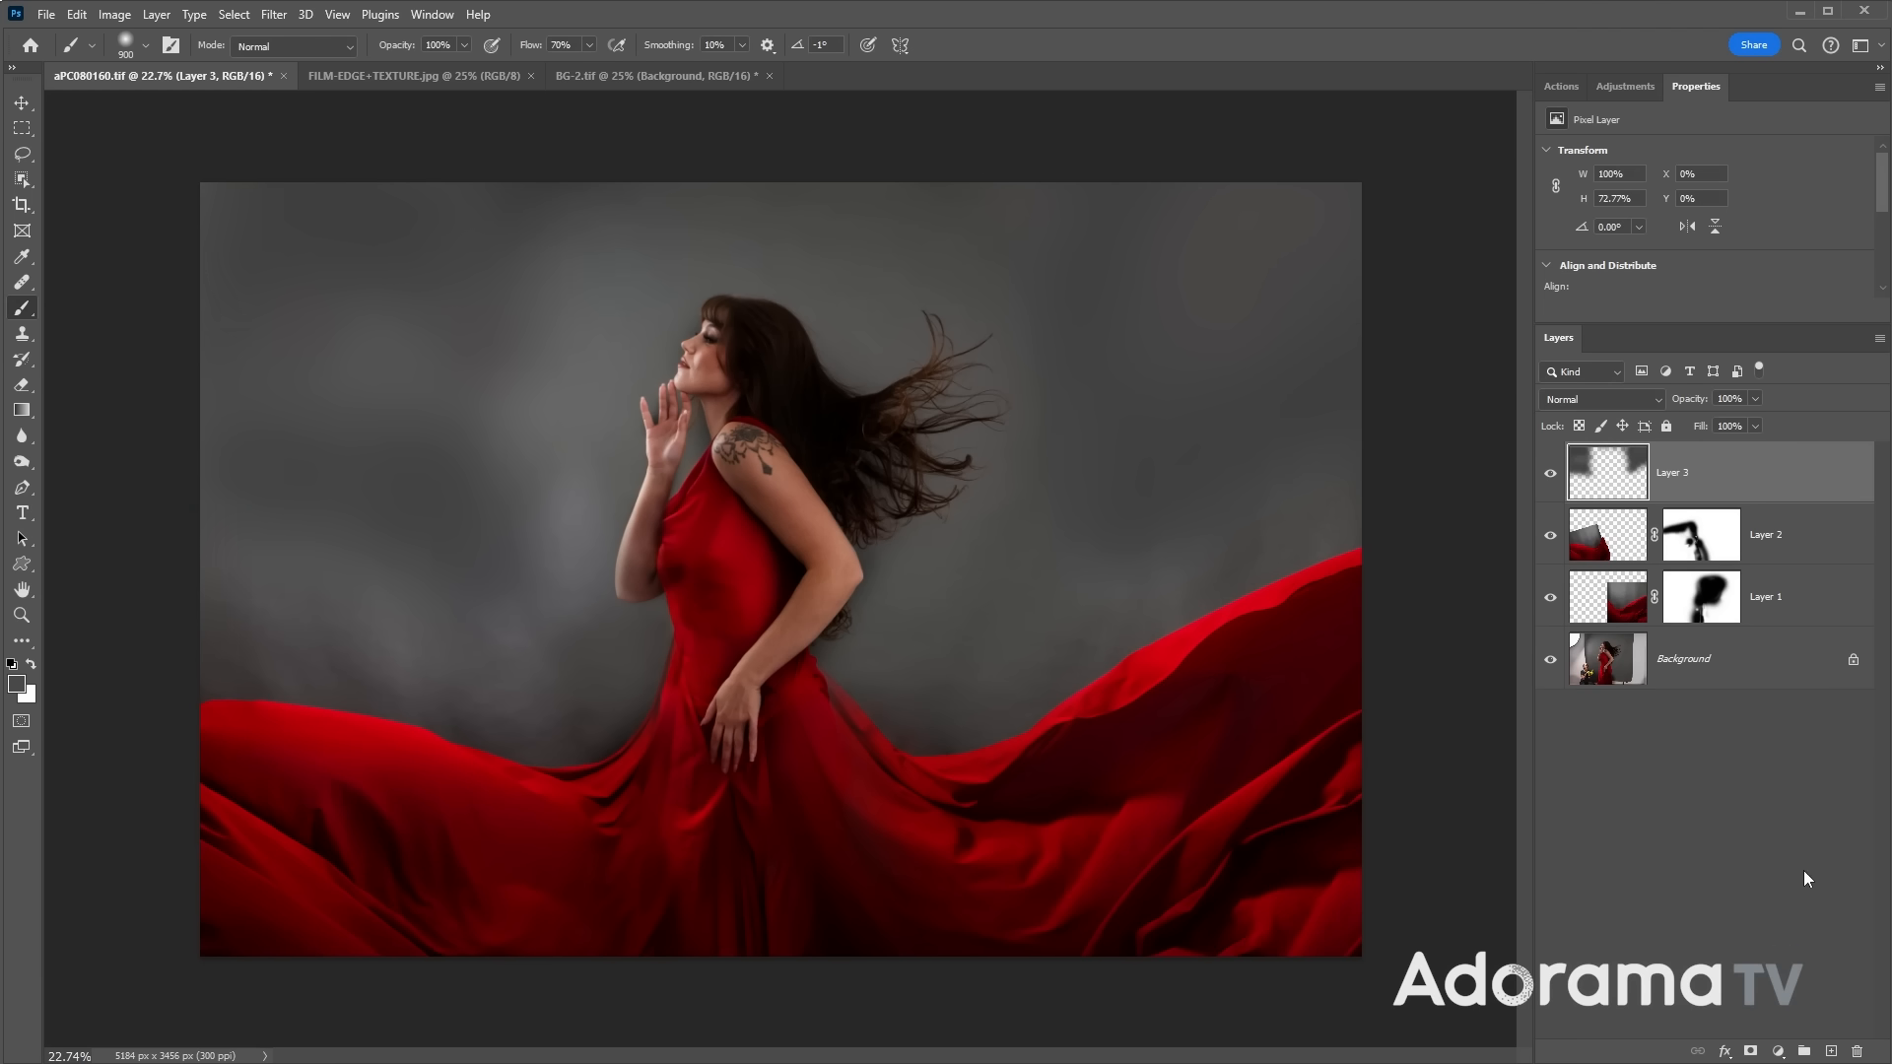
# - Copy the entire FILM-EDGE+TEXTURE.jpg image and paste it as a new top layer in aPC080160.tif
pyautogui.click(428, 75)
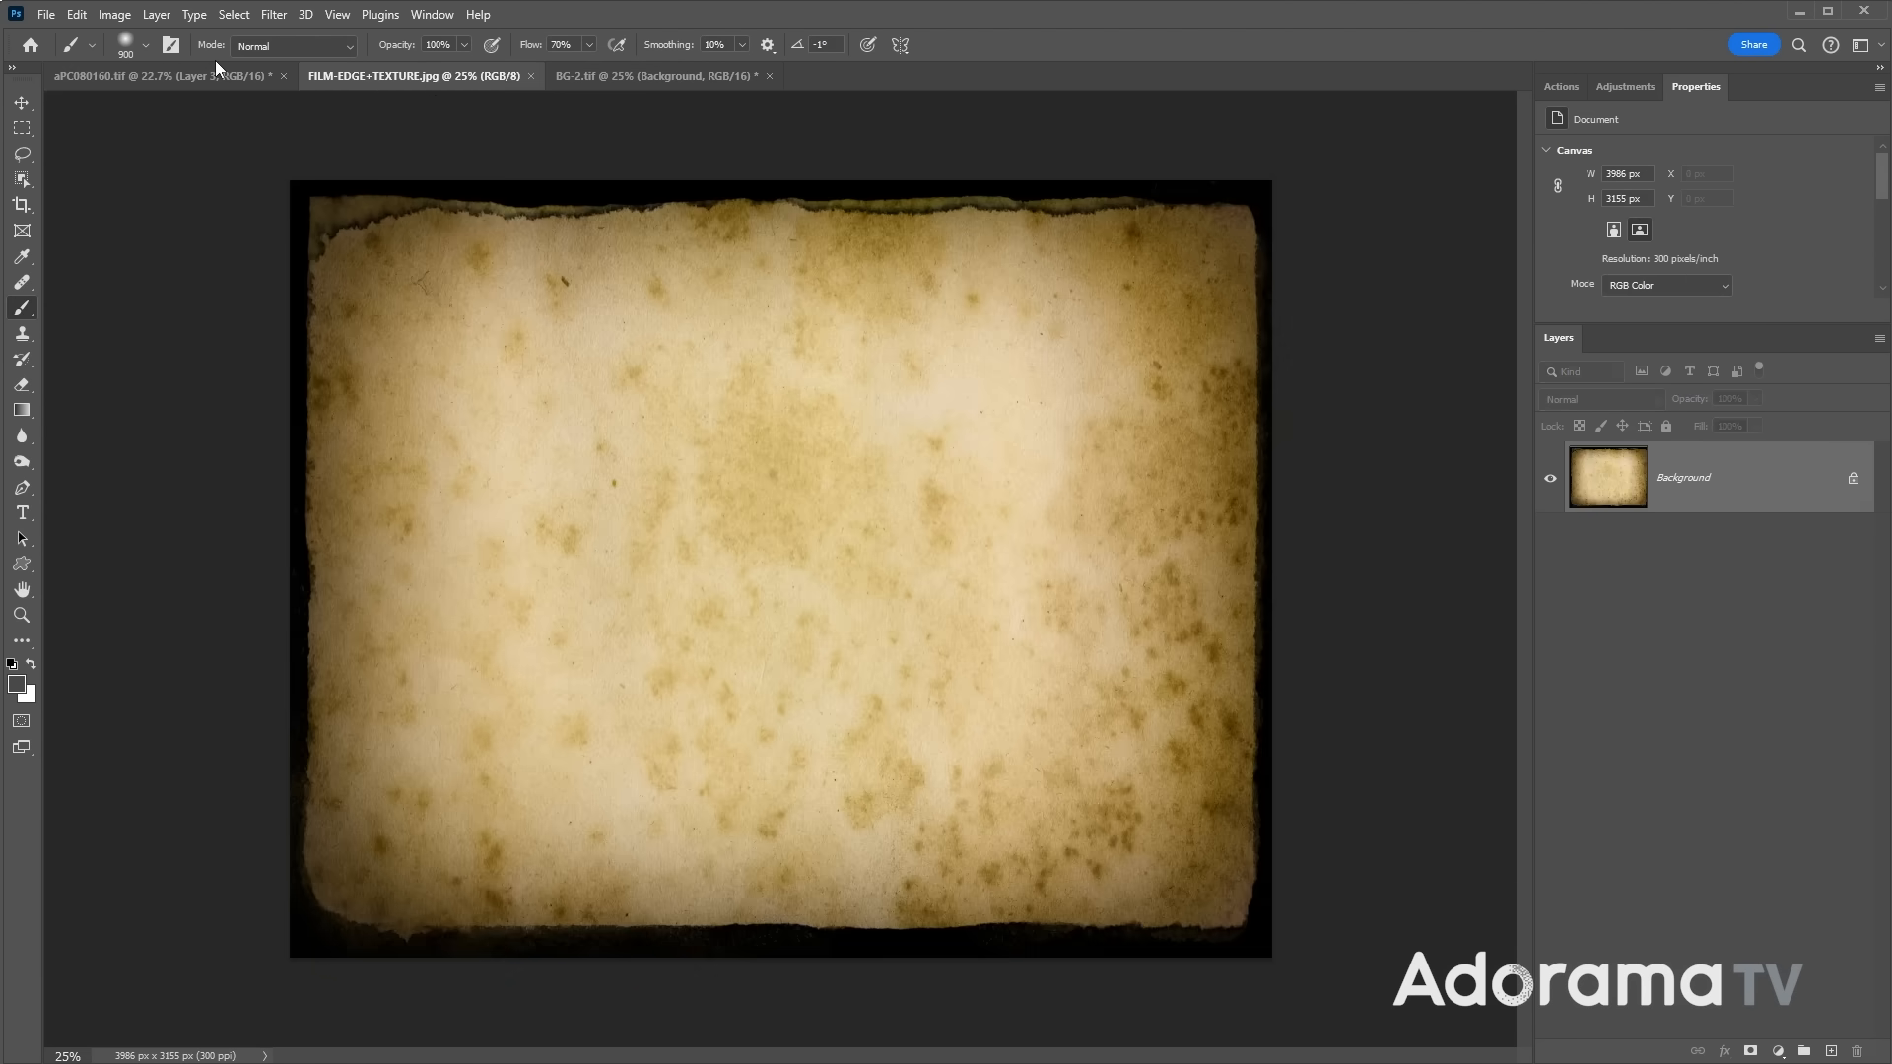
pyautogui.click(233, 13)
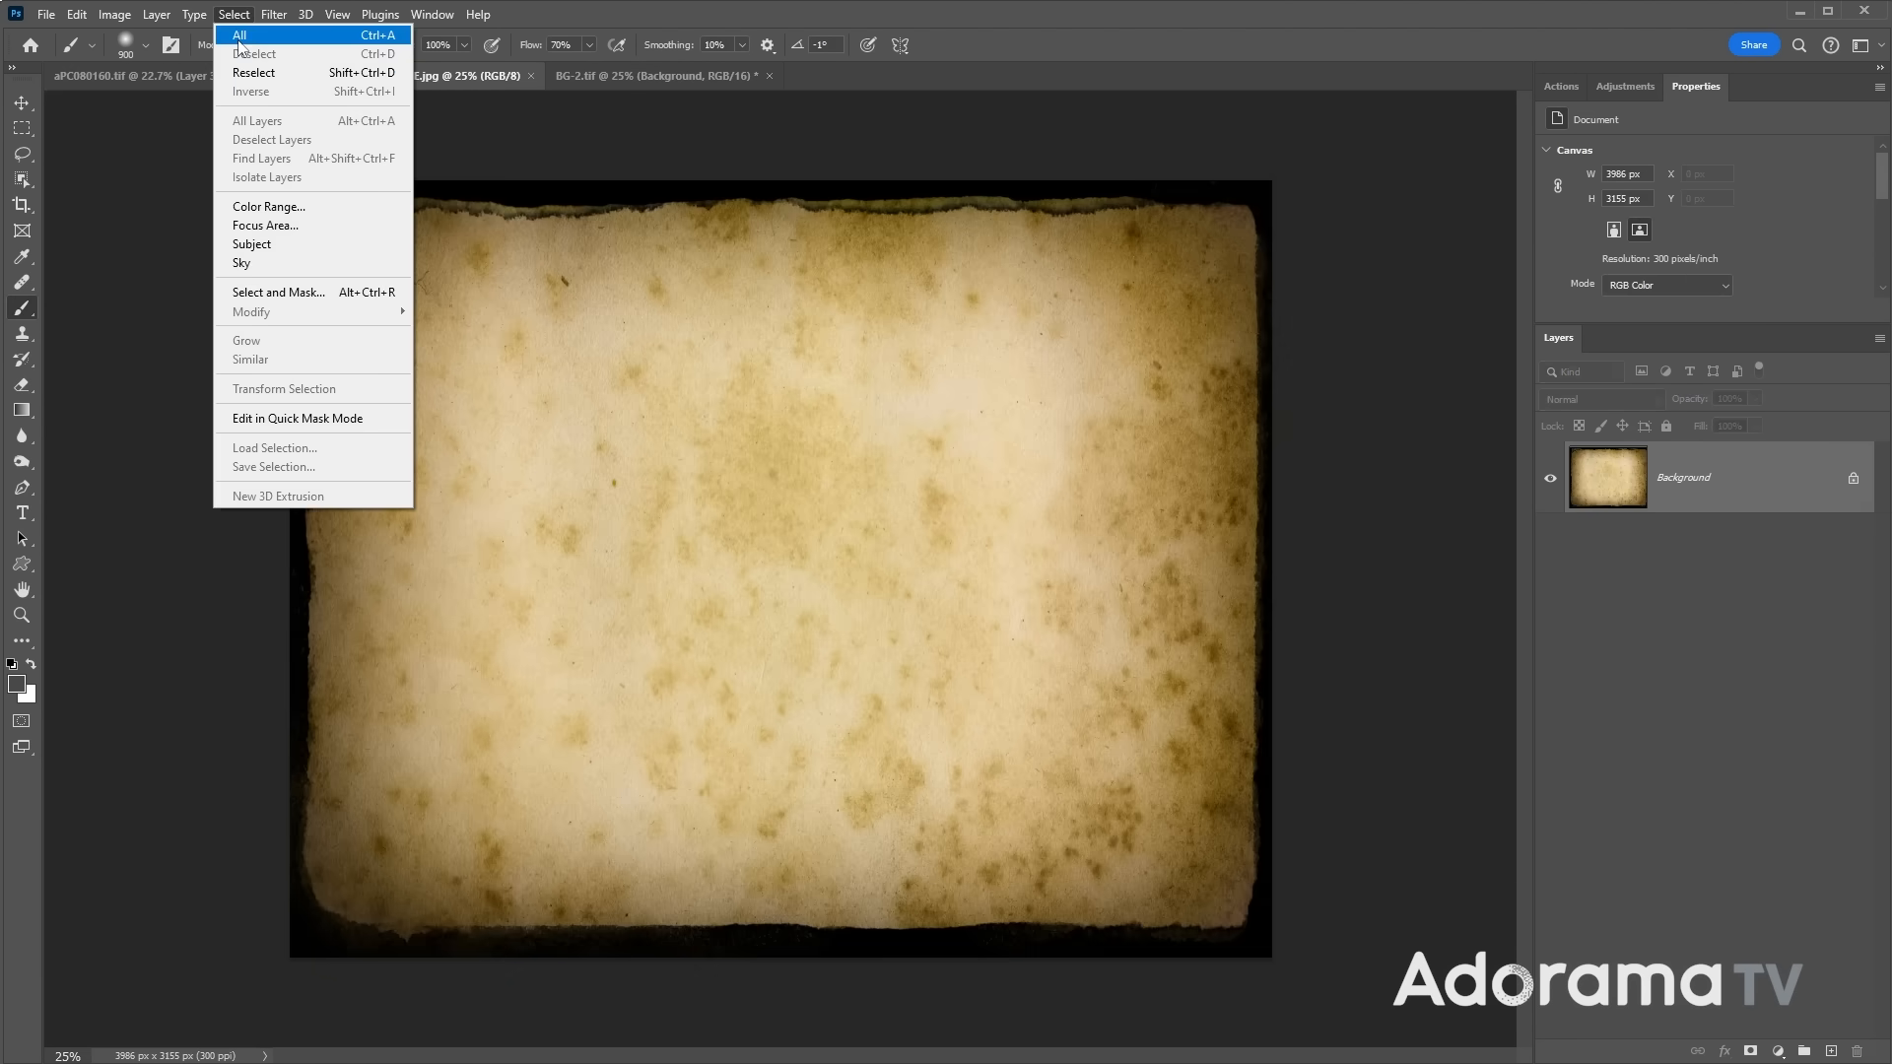
pyautogui.click(247, 31)
pyautogui.click(77, 14)
pyautogui.click(93, 148)
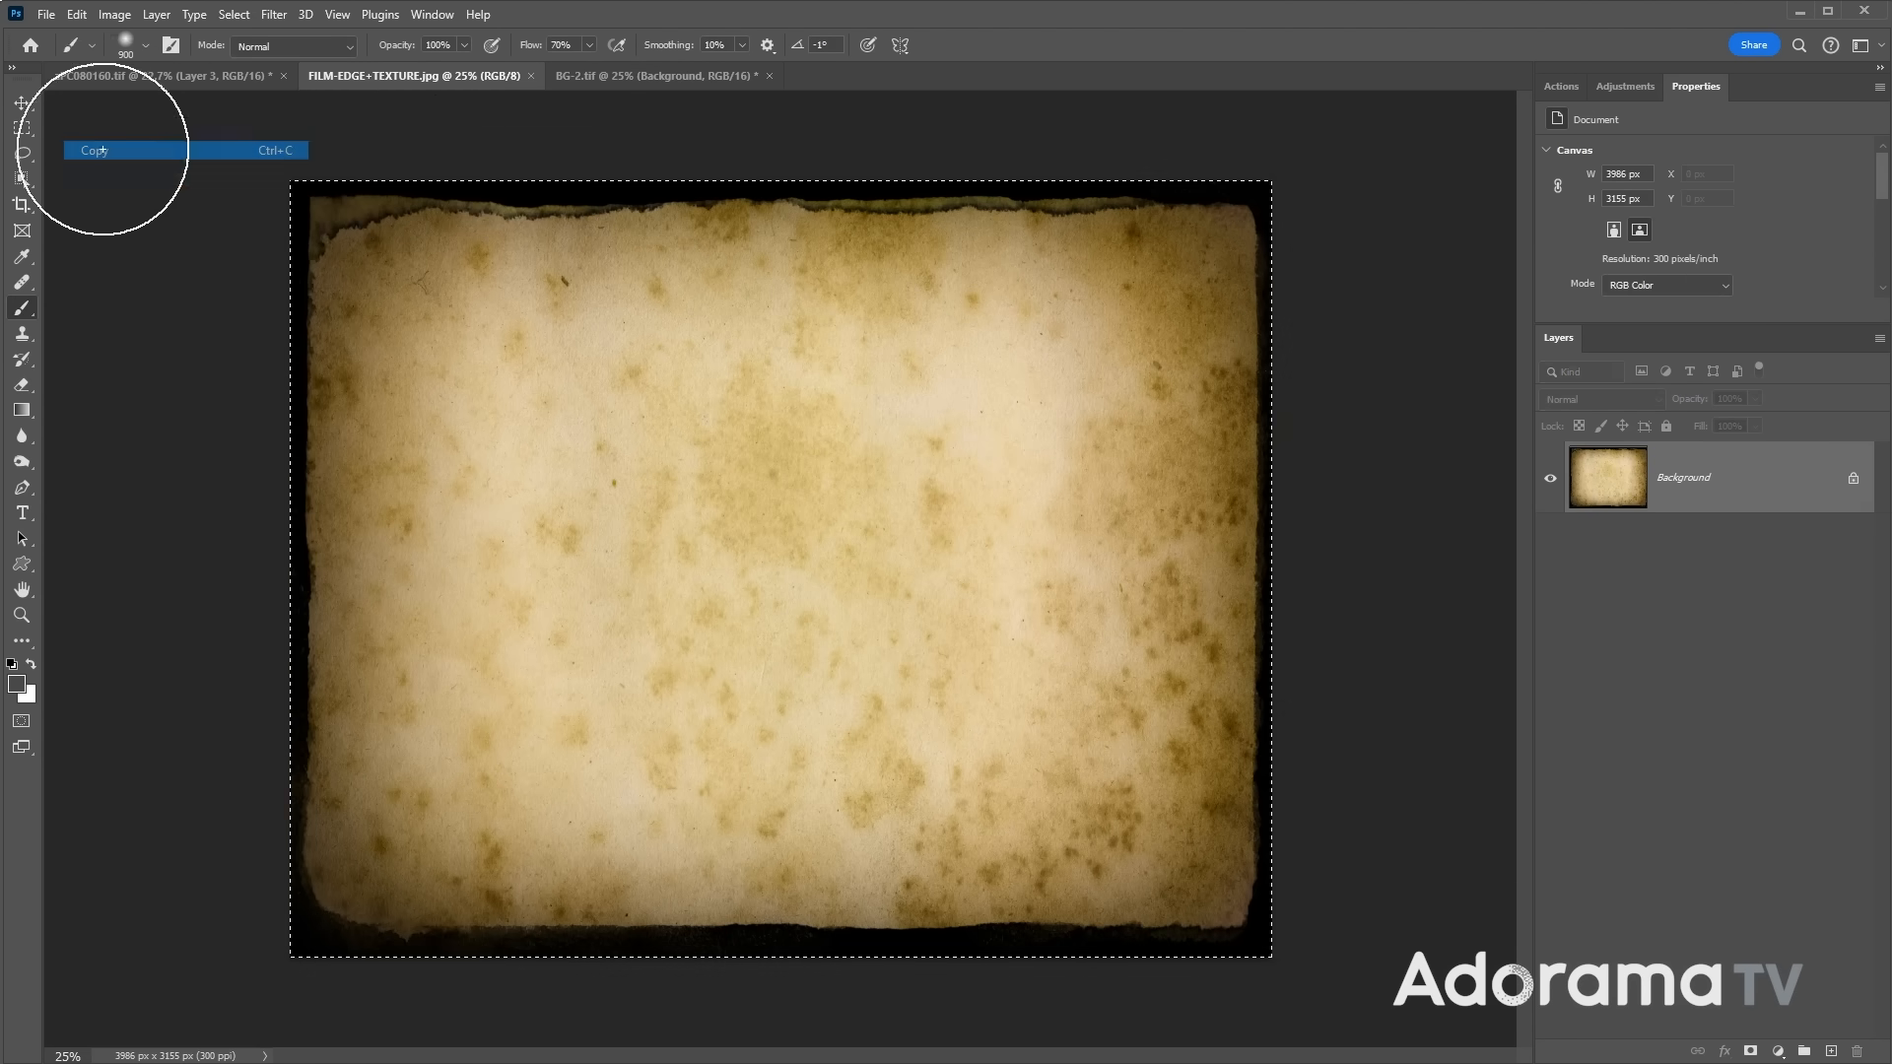
pyautogui.click(113, 79)
pyautogui.click(77, 14)
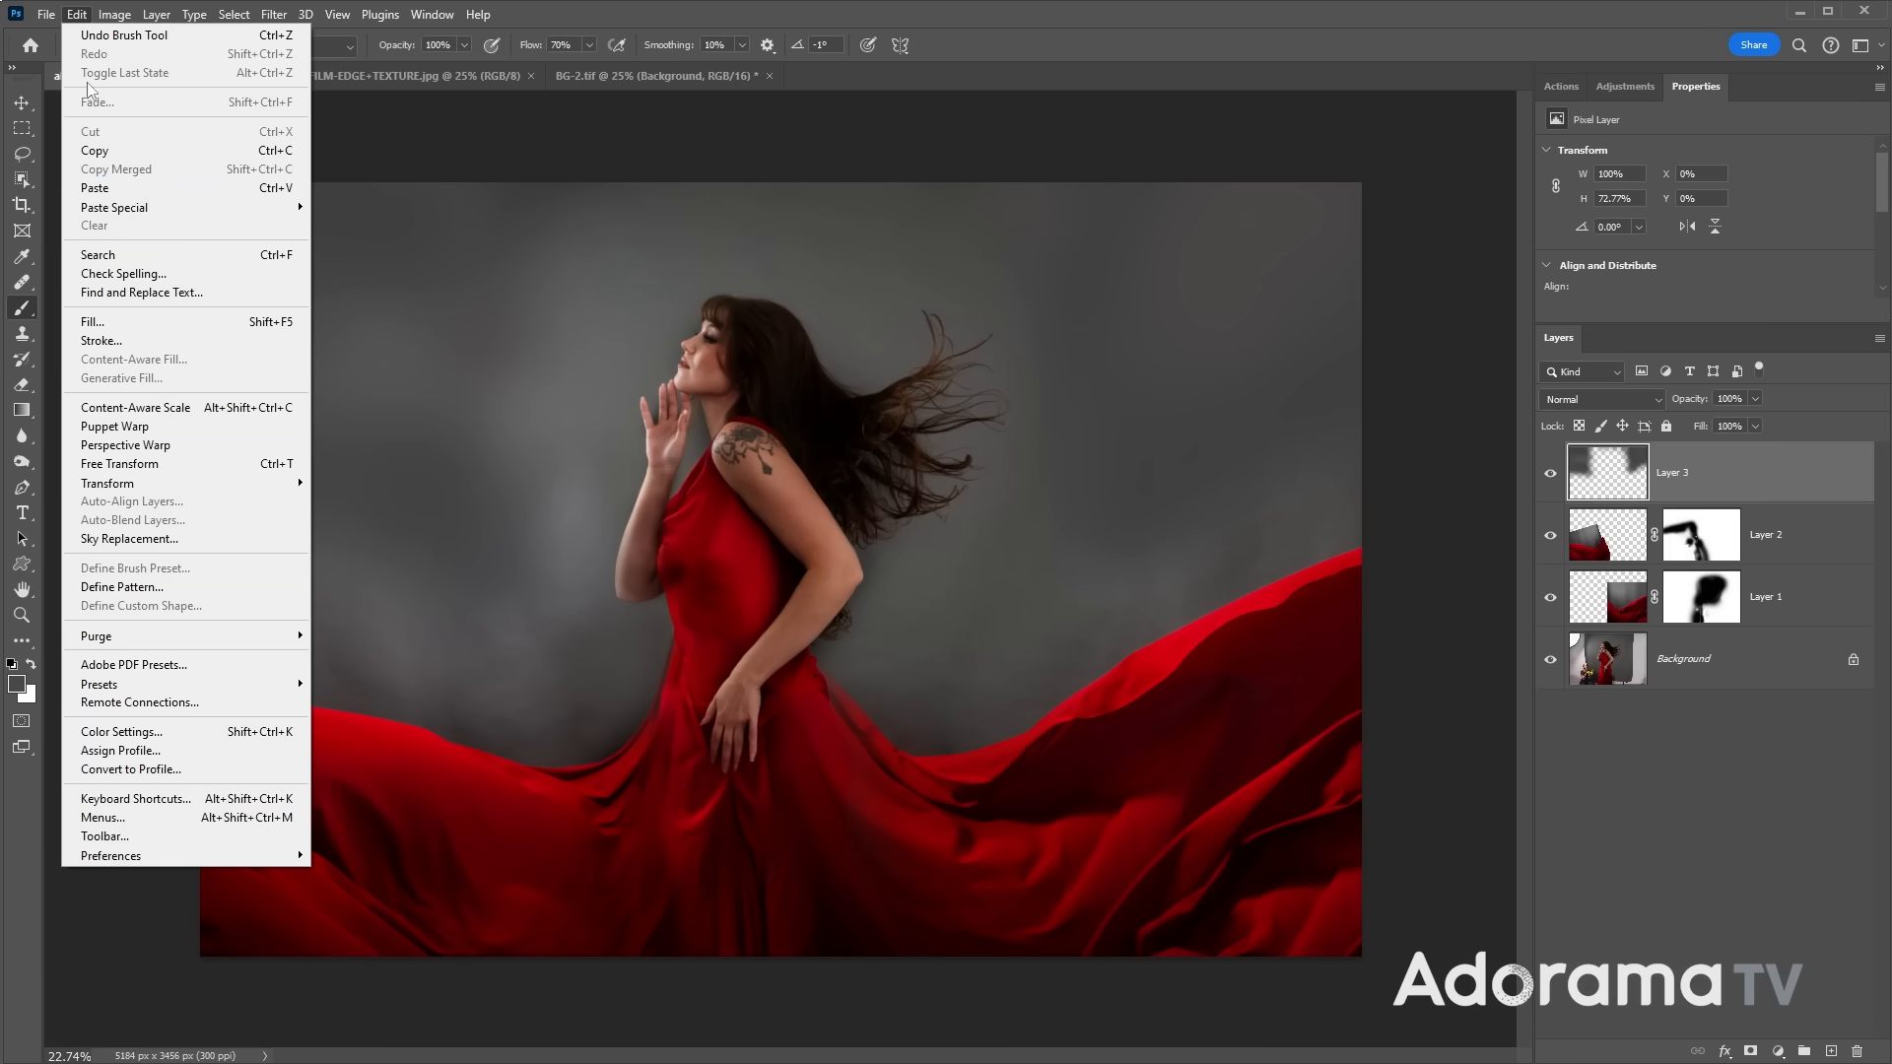
pyautogui.click(93, 187)
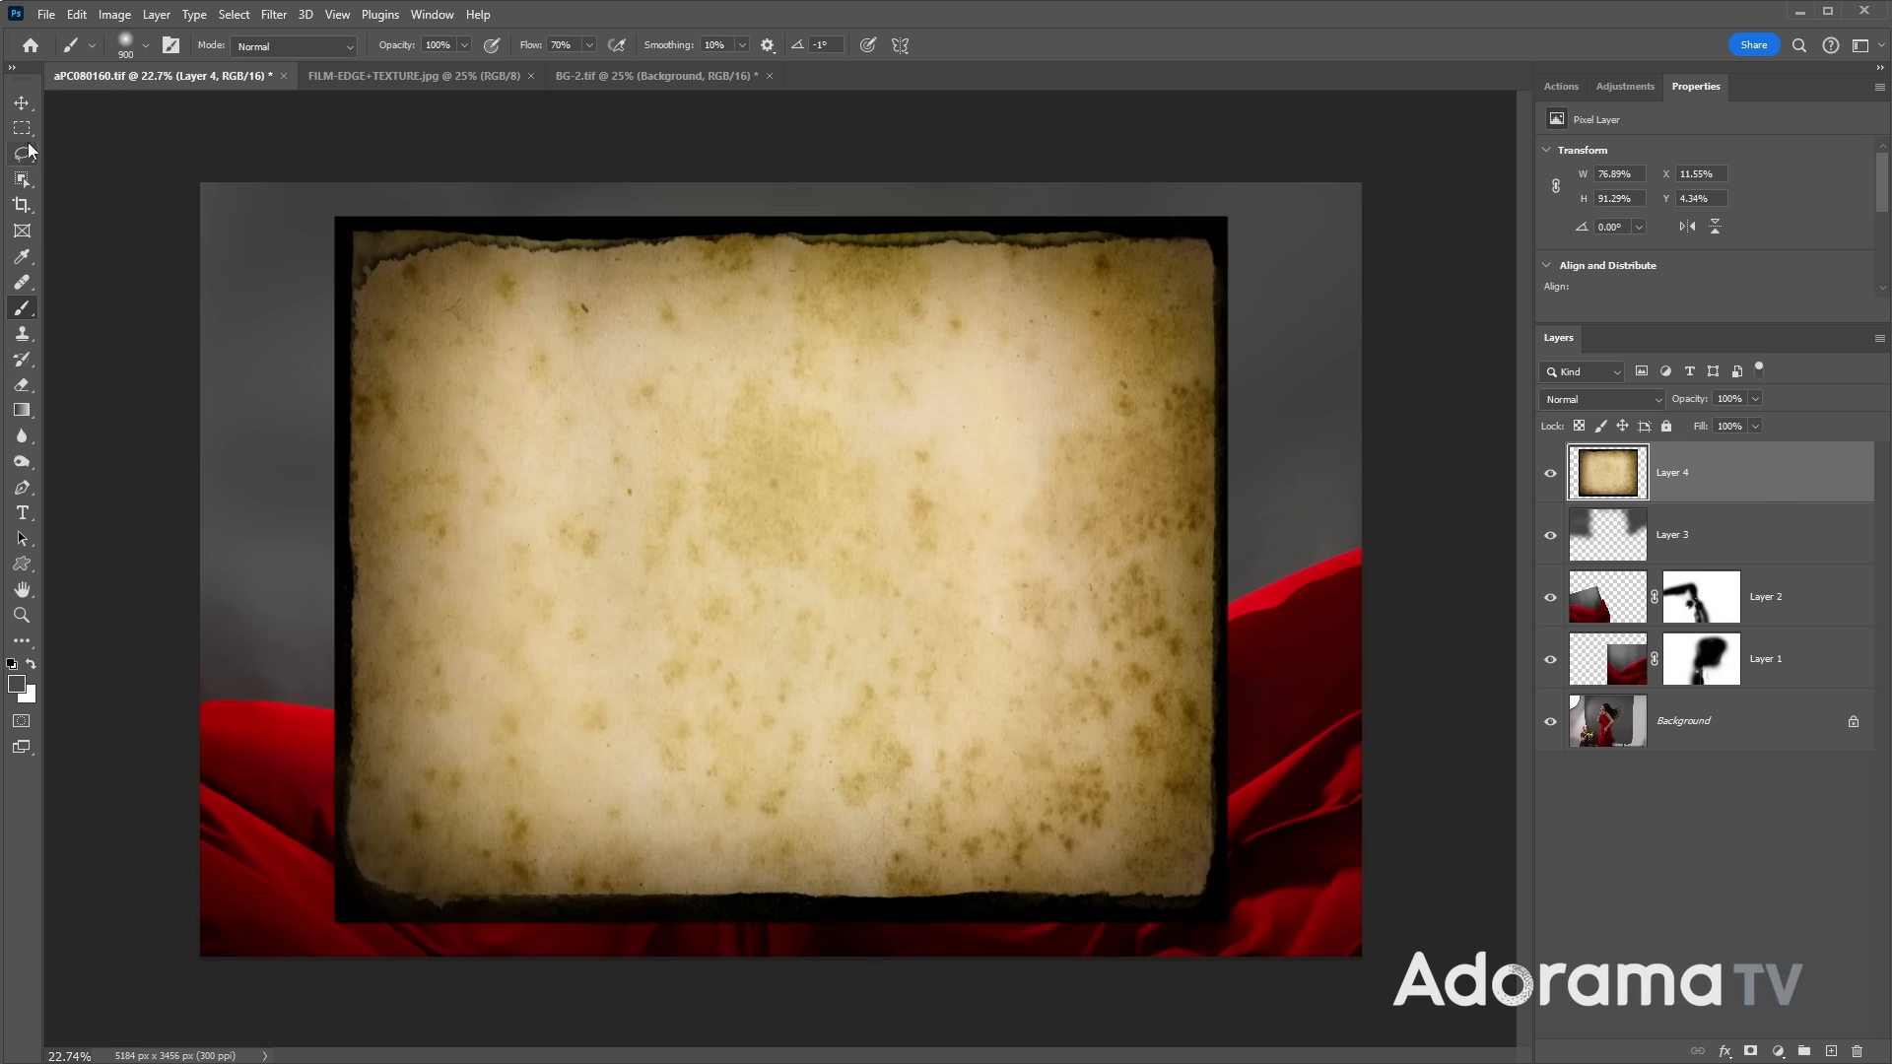
# - Stretch the pasted texture to about 140.6% width and 122.5% height to cover the canvas, and set its blend mode to Soft Light
pyautogui.click(22, 105)
pyautogui.moveTo(485, 375); pyautogui.dragTo(313, 292)
pyautogui.hotkey('ctrl', 't')
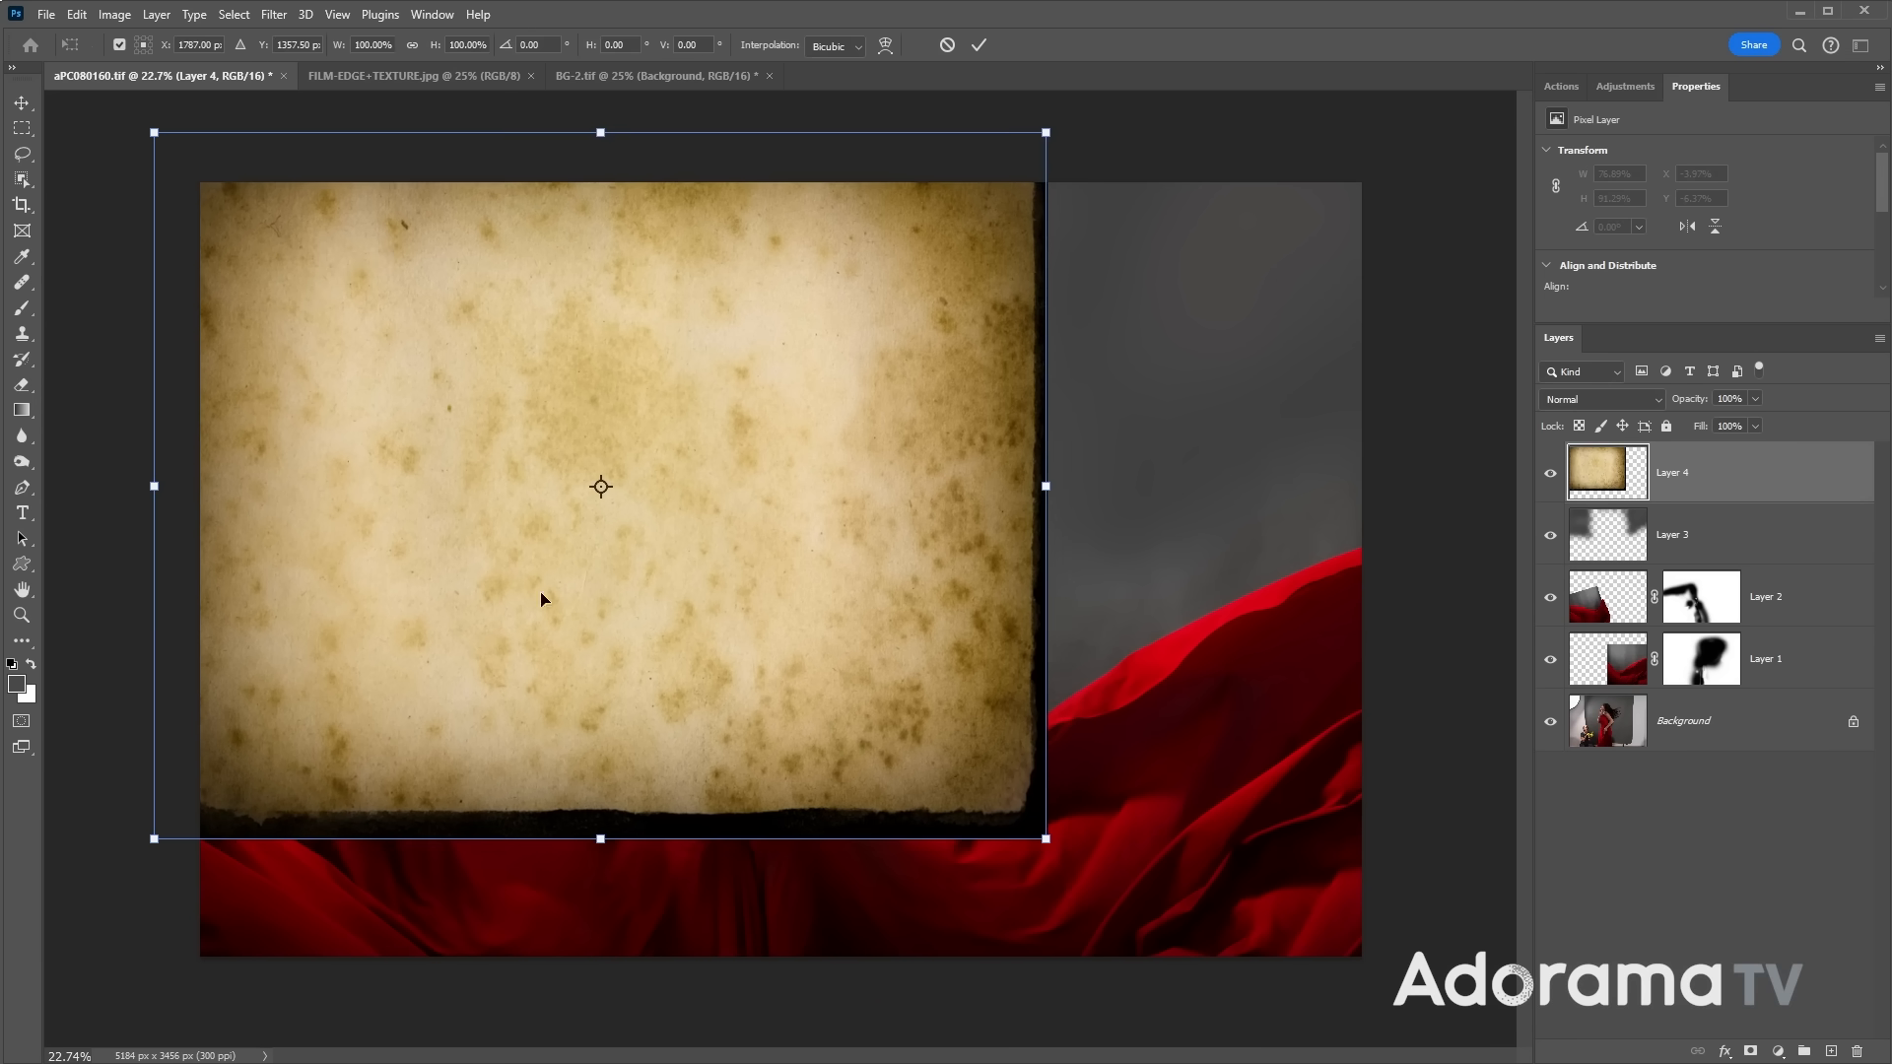
pyautogui.moveTo(1051, 839); pyautogui.dragTo(1419, 999)
pyautogui.click(987, 44)
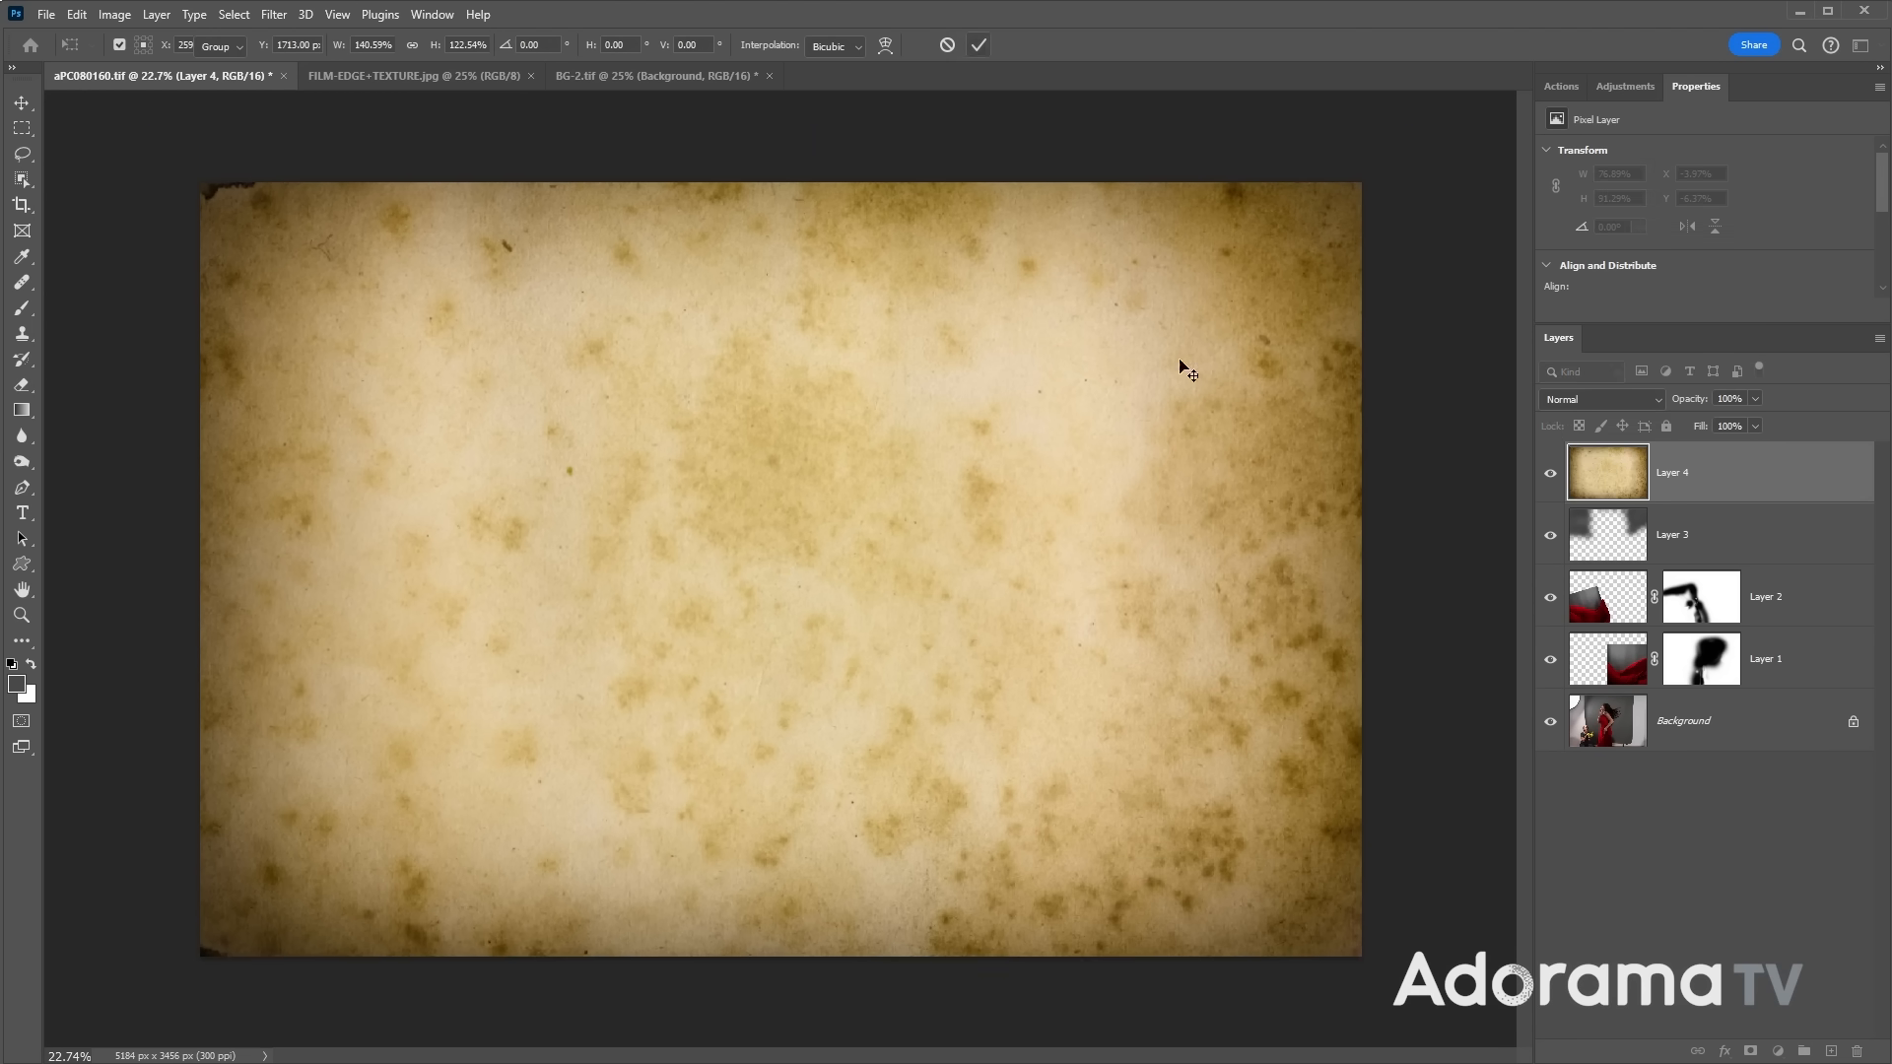
pyautogui.click(1606, 400)
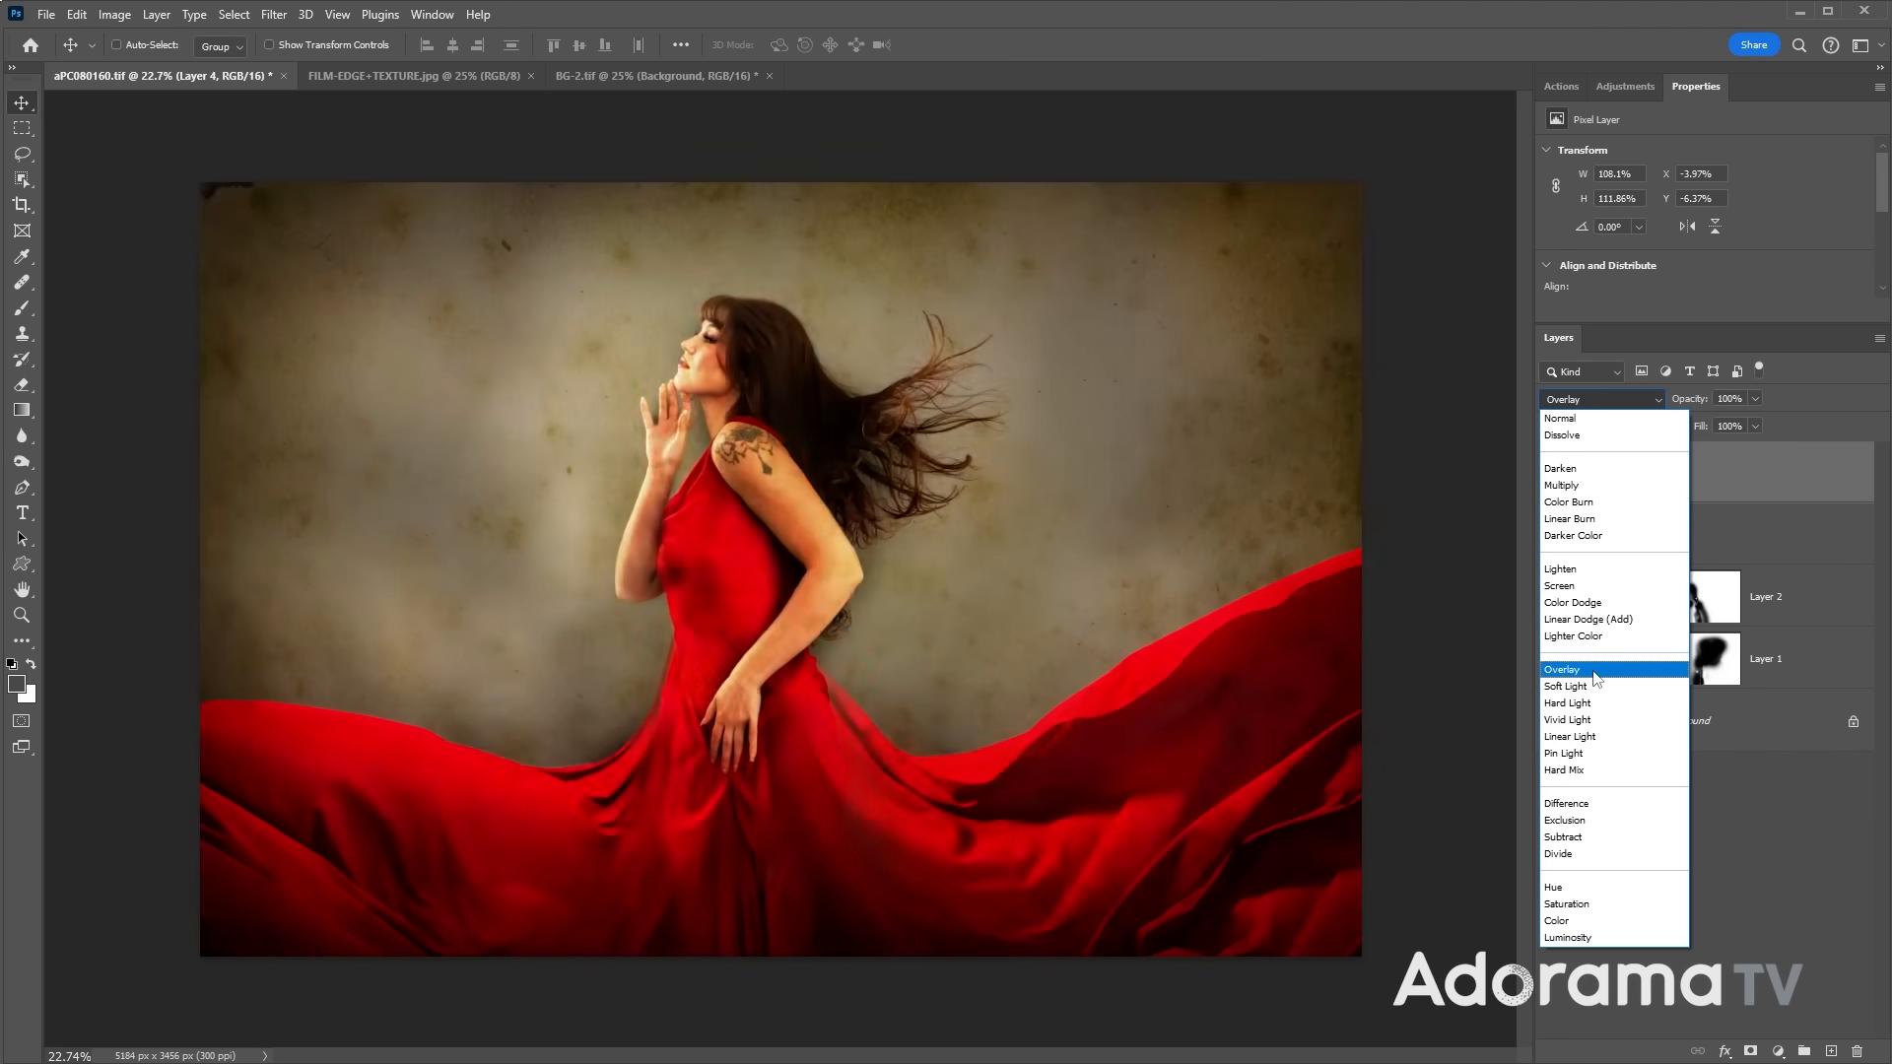
pyautogui.click(1597, 687)
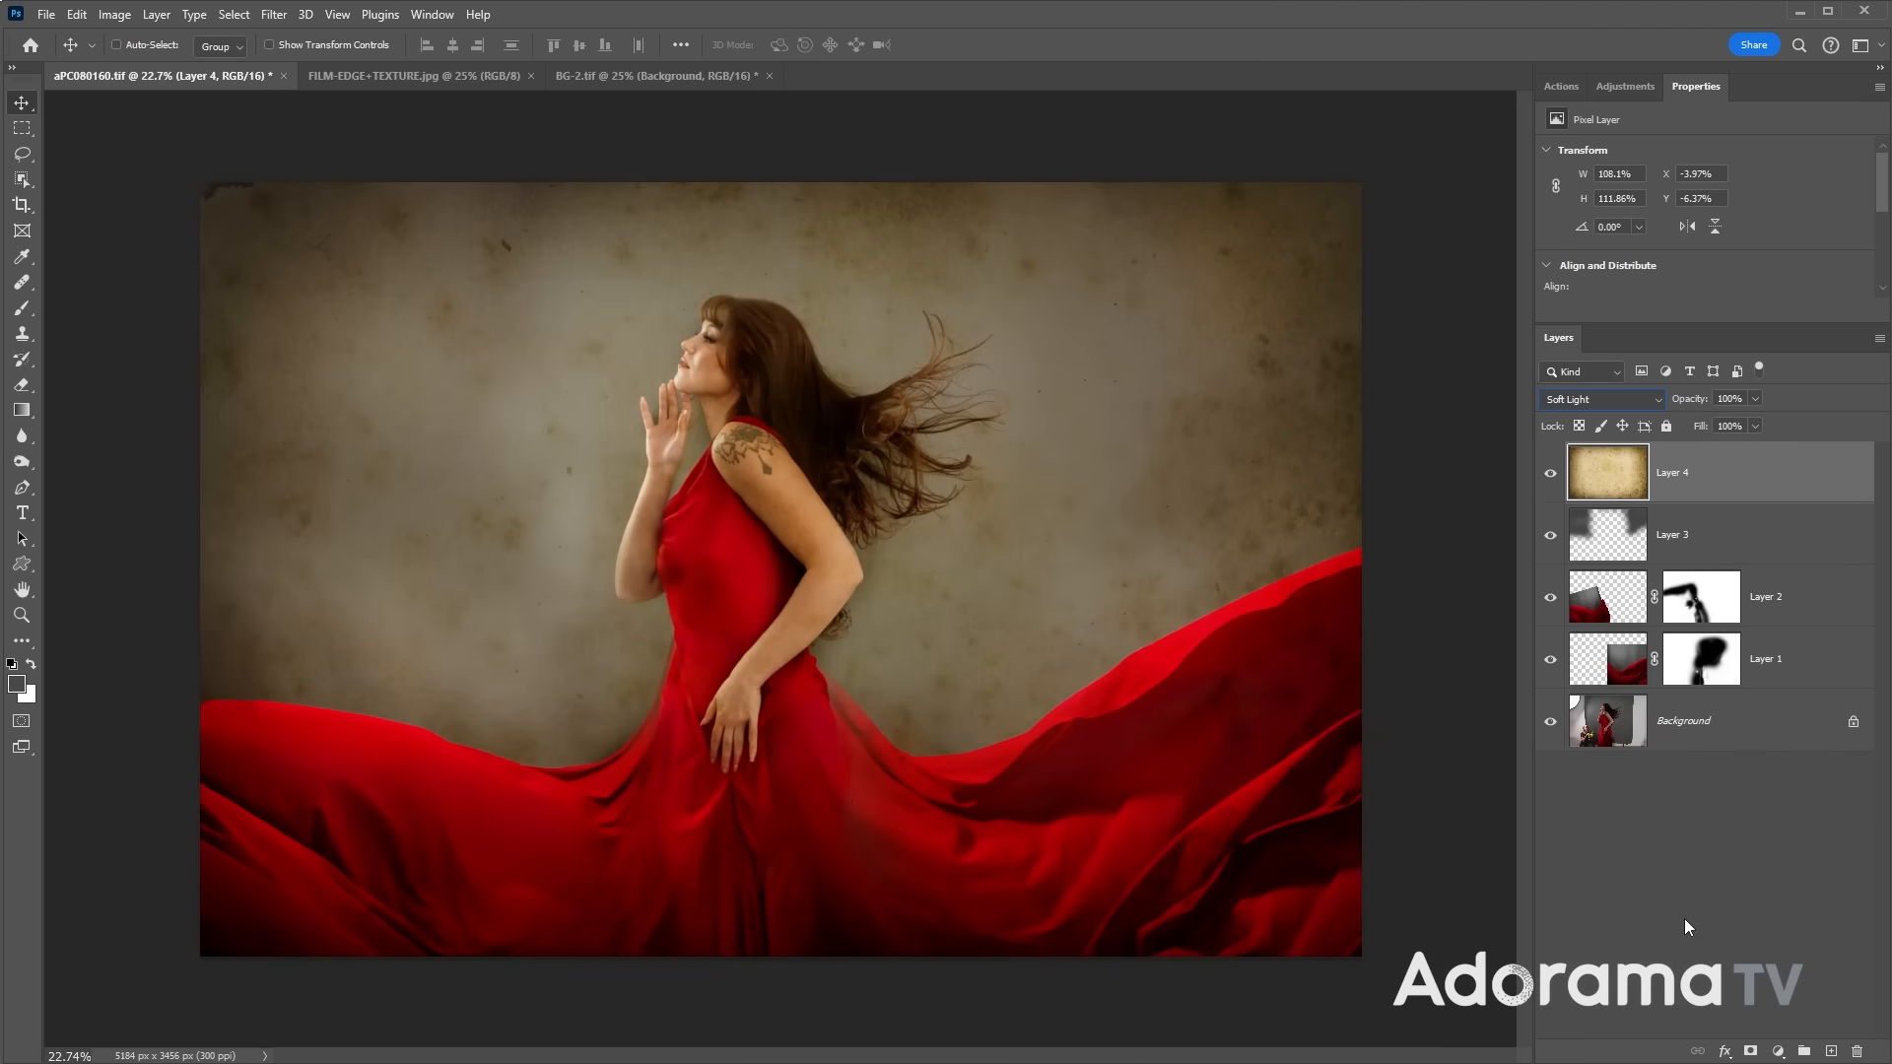
# - Soften the texture layer with a Gaussian Blur of 44.3 pixels radius
pyautogui.scroll(5, 821, 537)
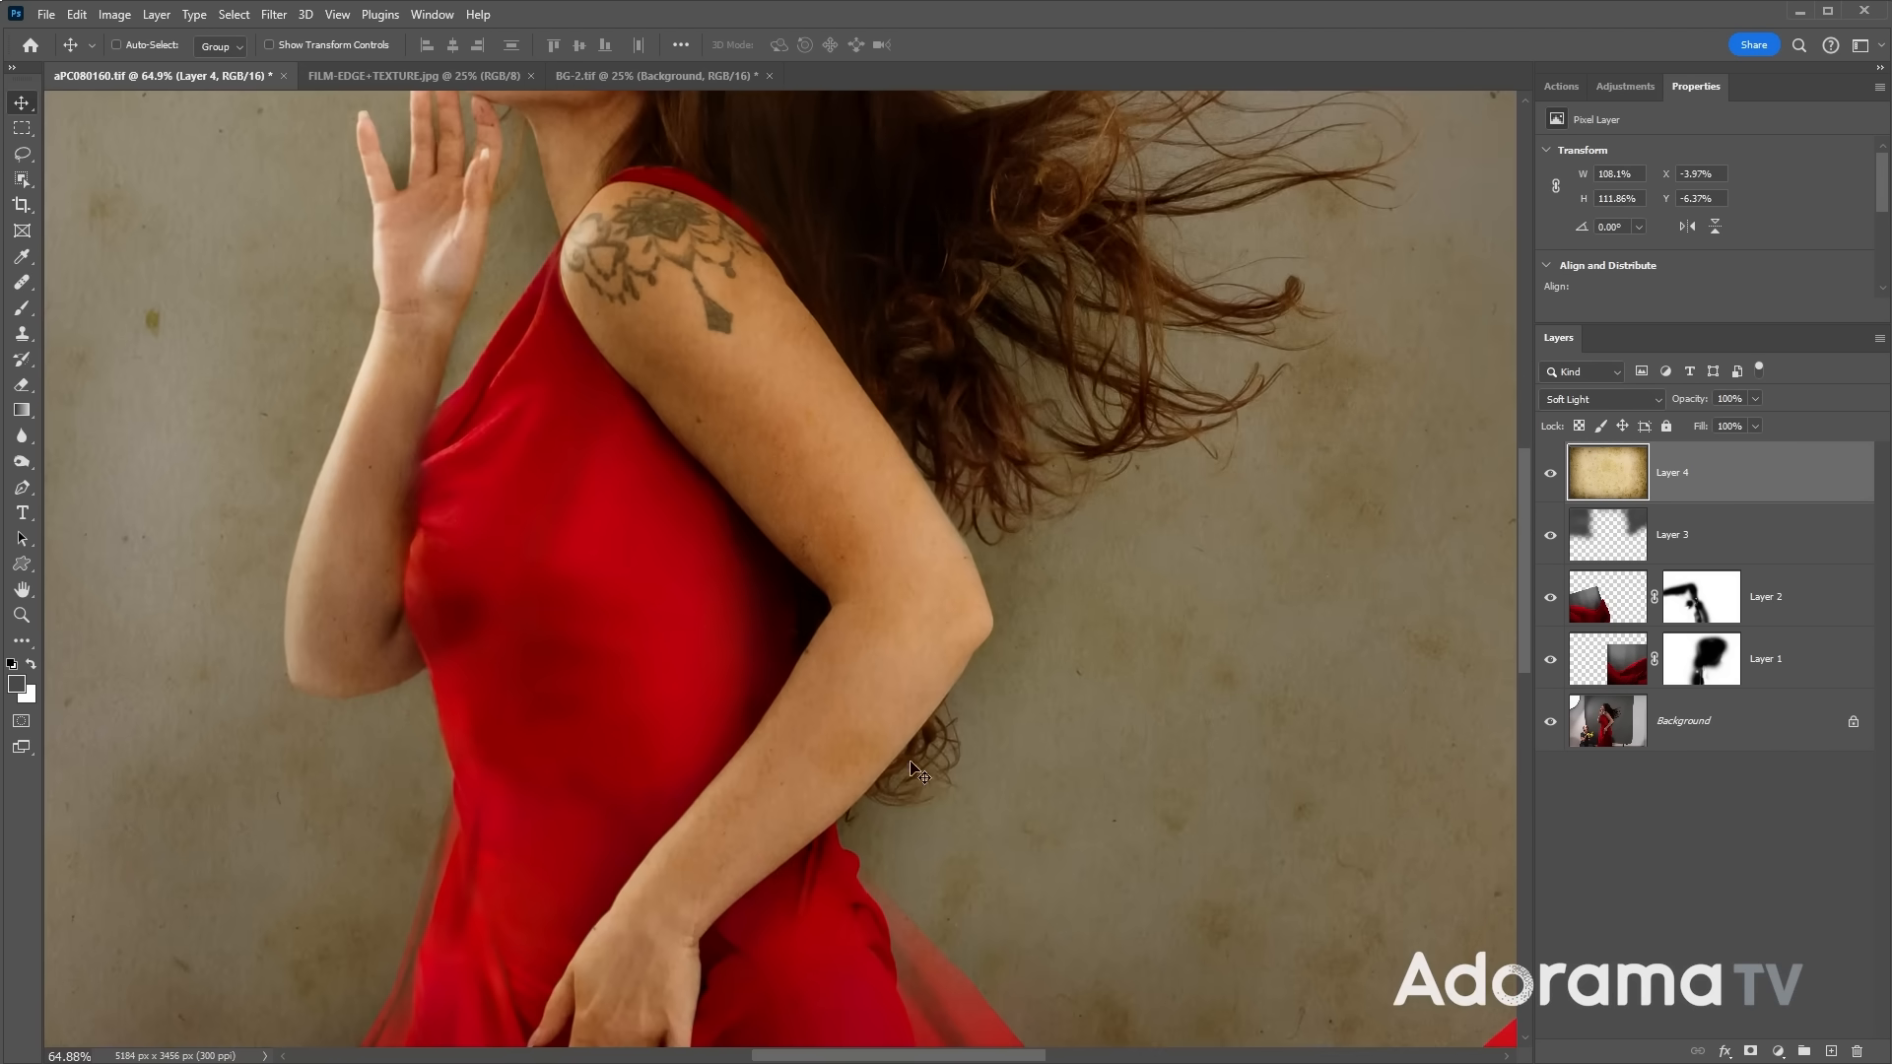
pyautogui.scroll(-2, 826, 796)
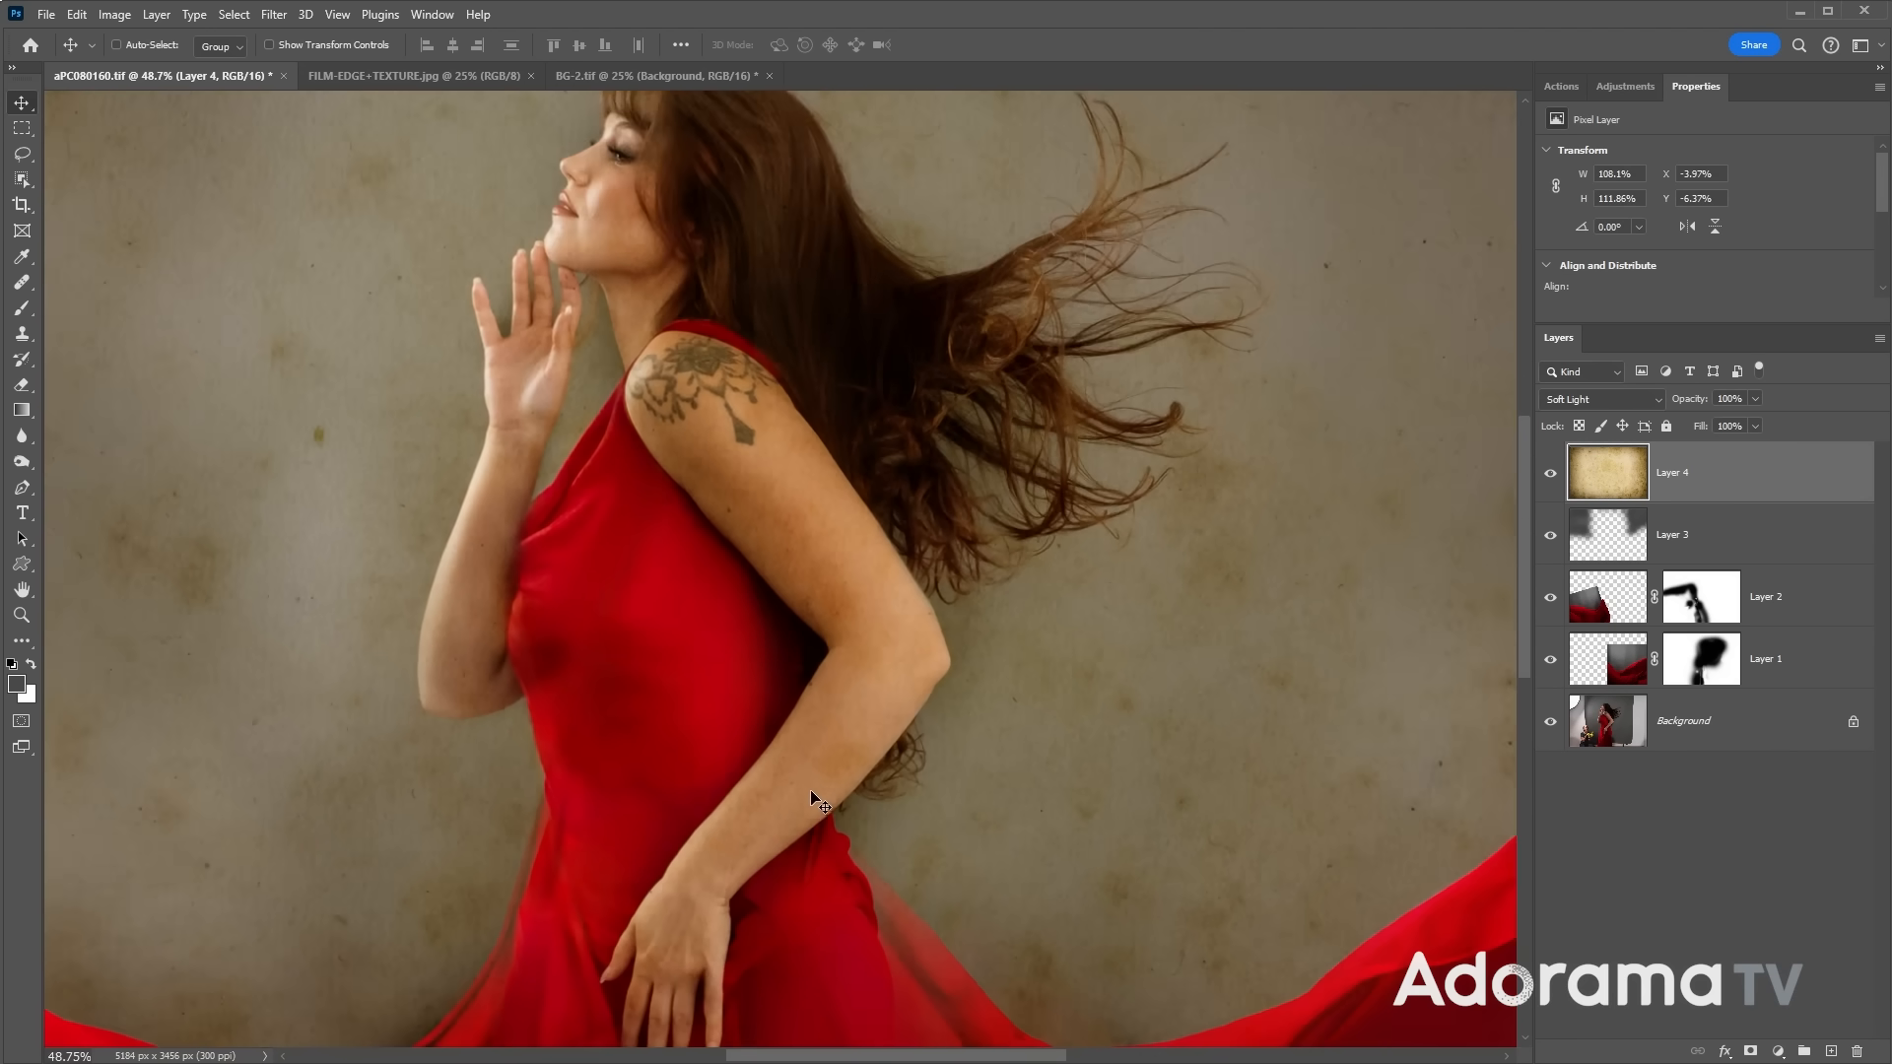
pyautogui.click(273, 14)
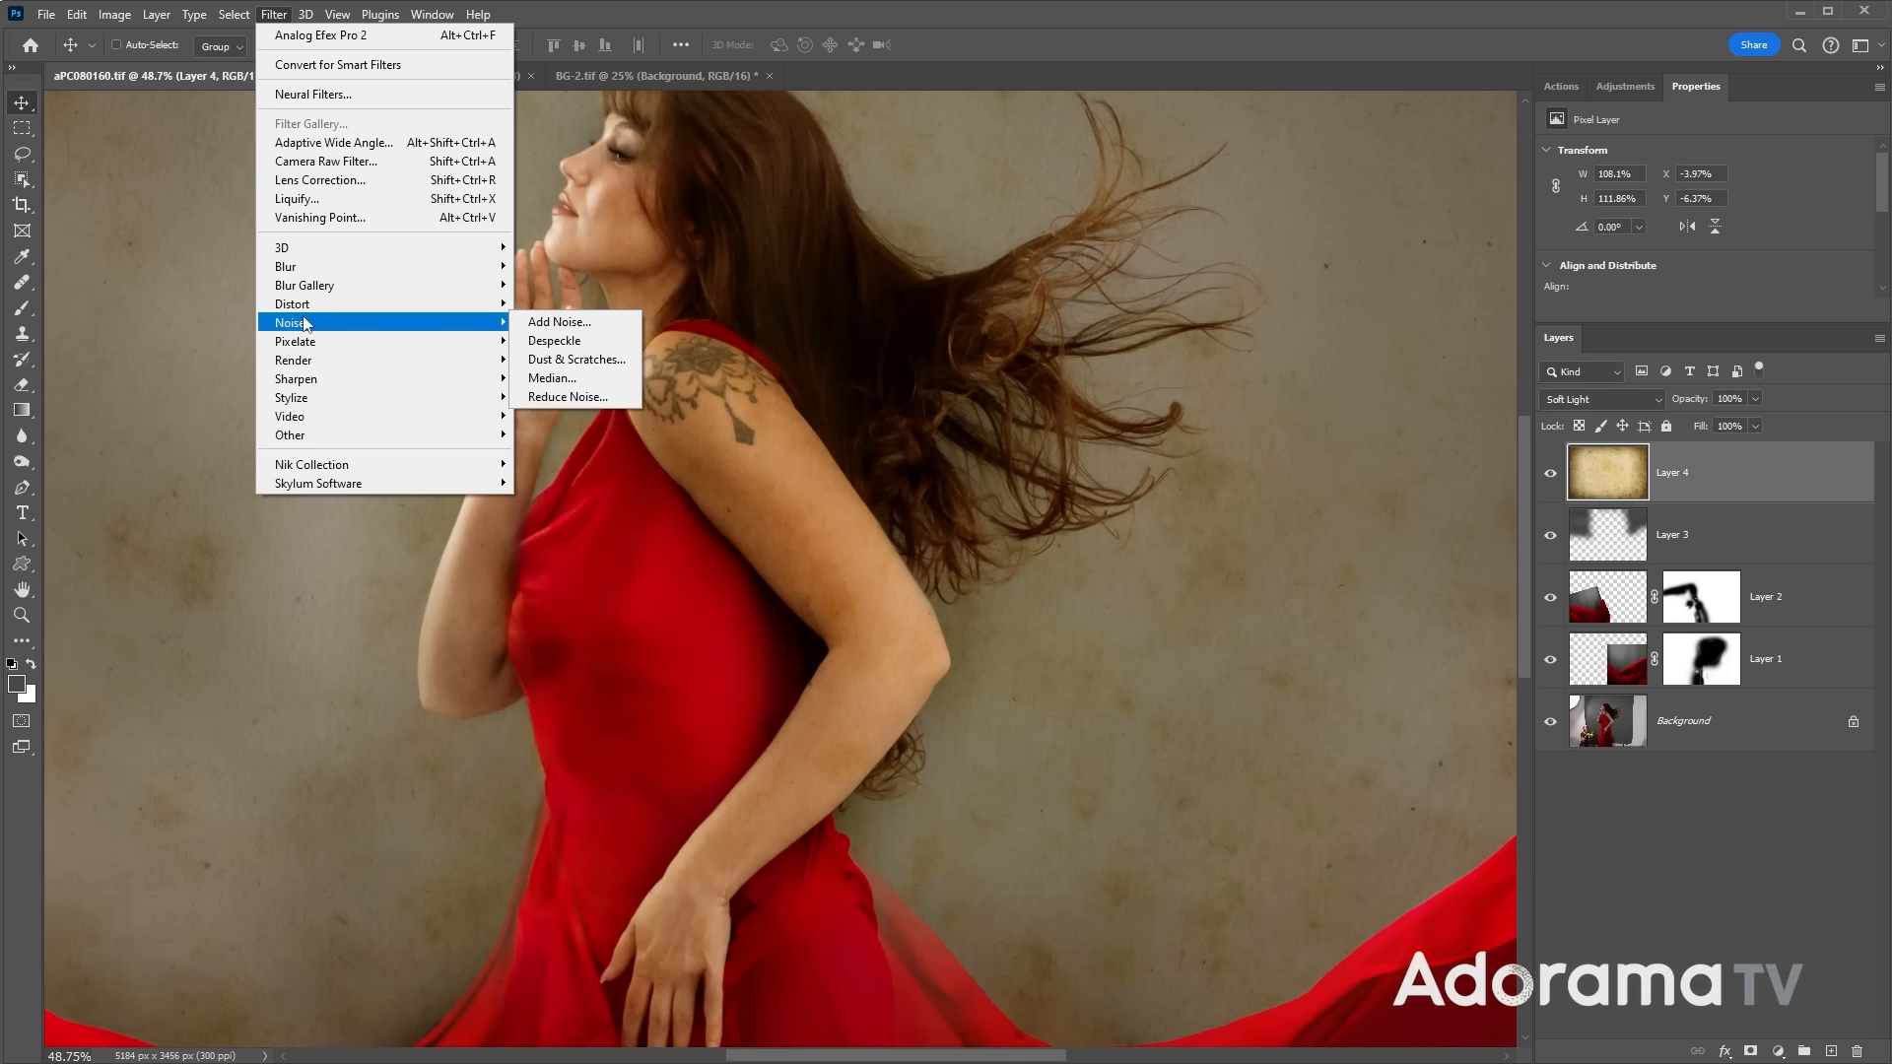
pyautogui.moveTo(296, 266)
pyautogui.click(566, 341)
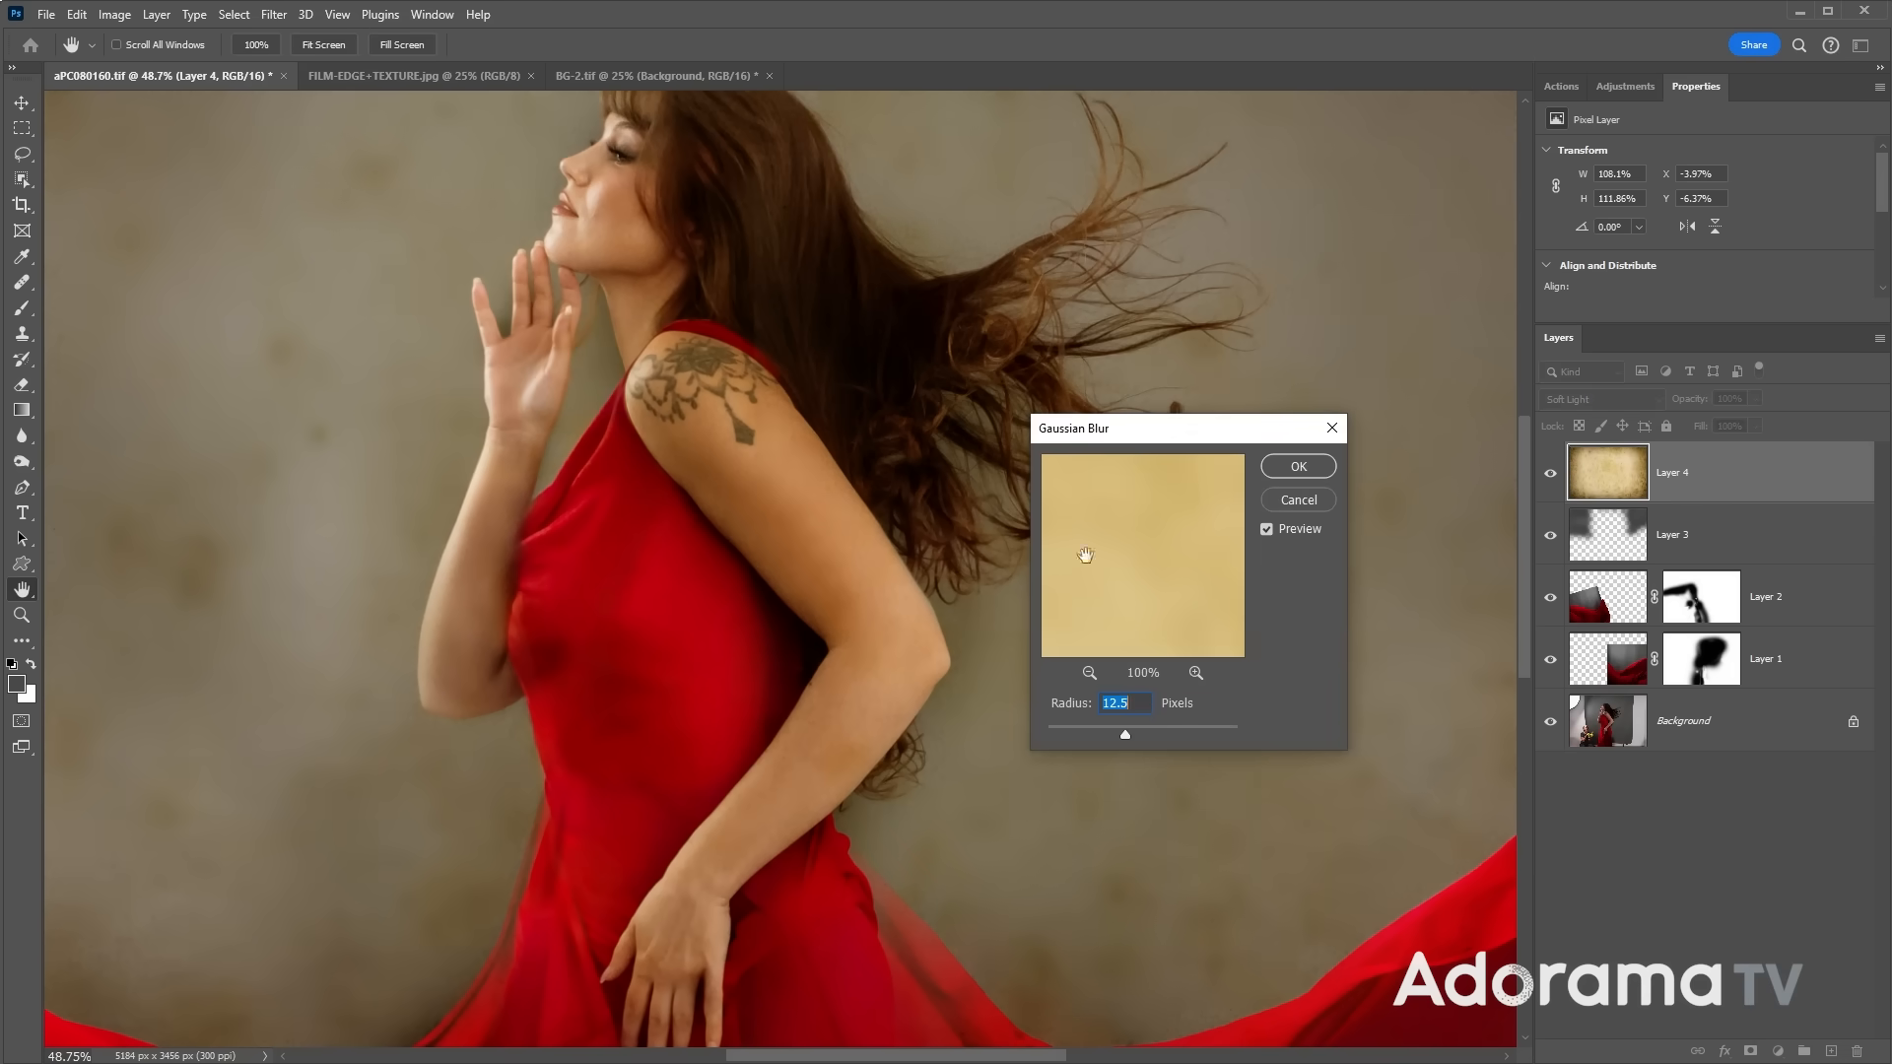
pyautogui.click(1175, 729)
pyautogui.moveTo(1147, 729); pyautogui.dragTo(1149, 729)
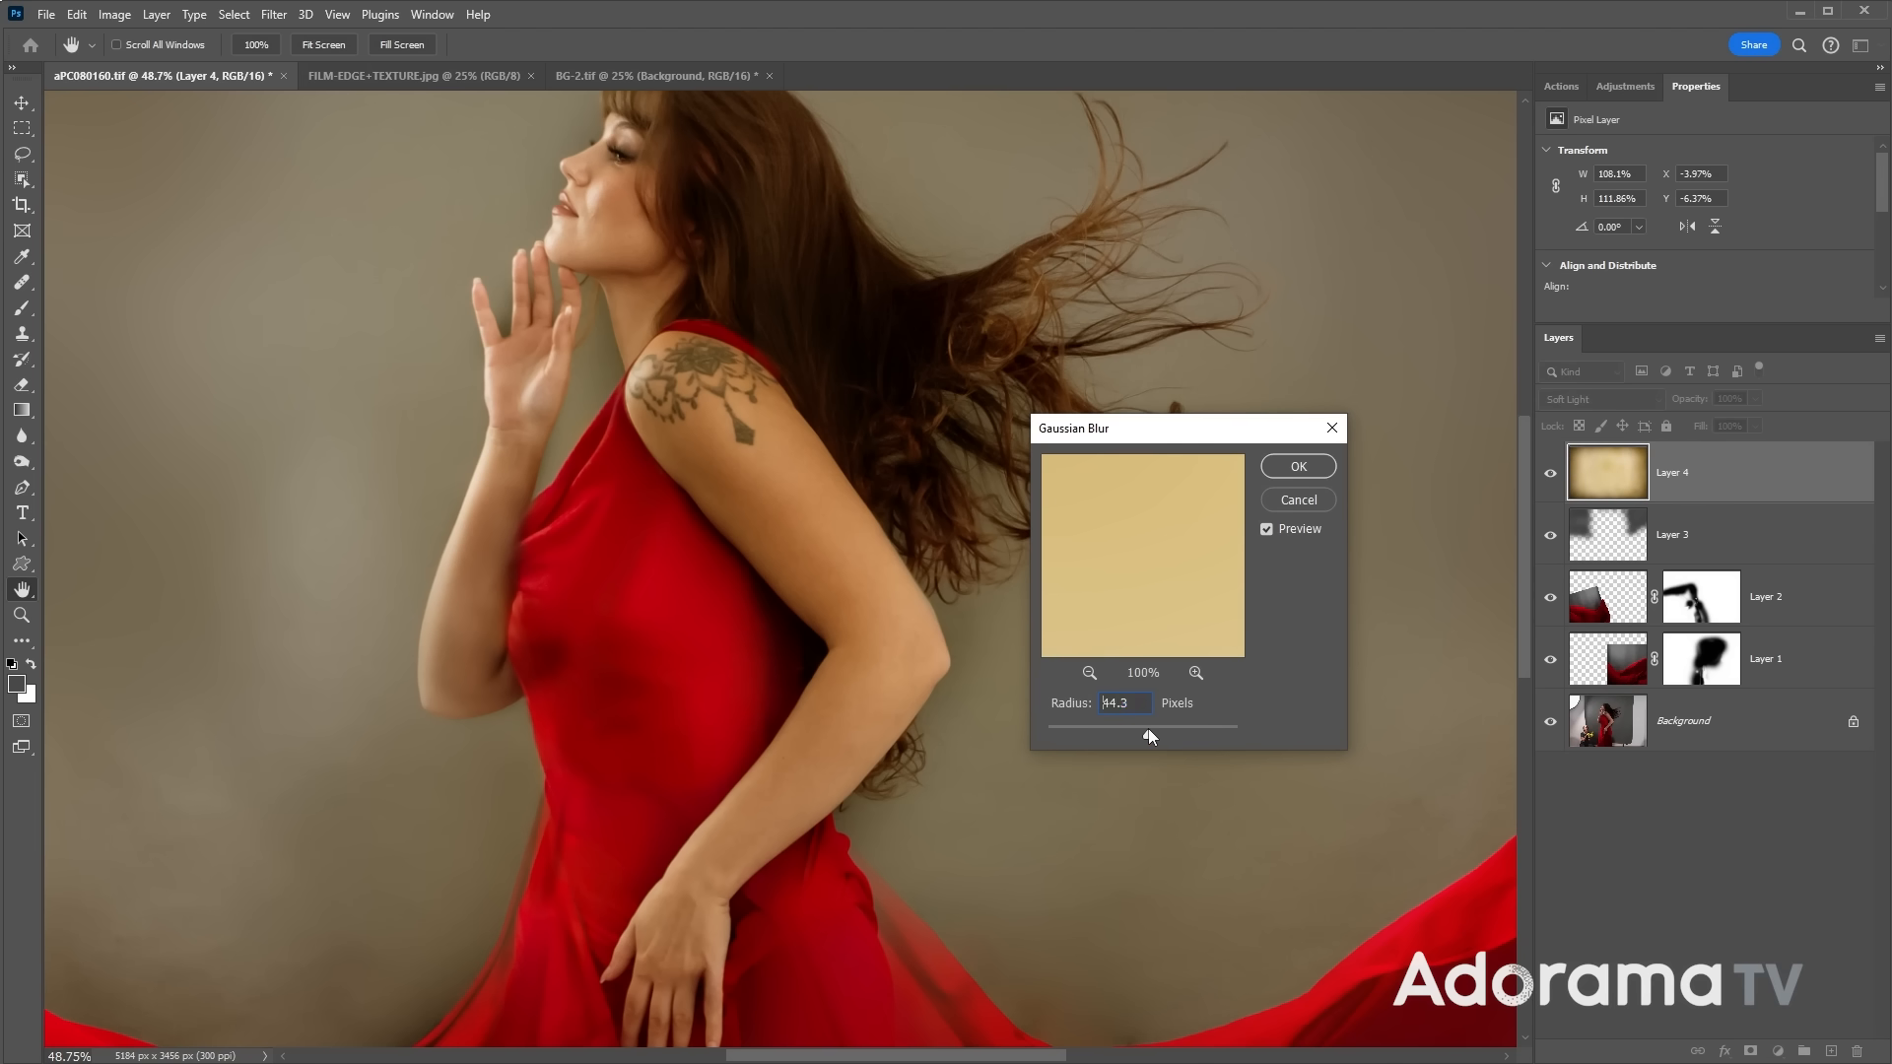
pyautogui.click(1285, 467)
pyautogui.hotkey('ctrl', '0')
pyautogui.scroll(-2, 800, 513)
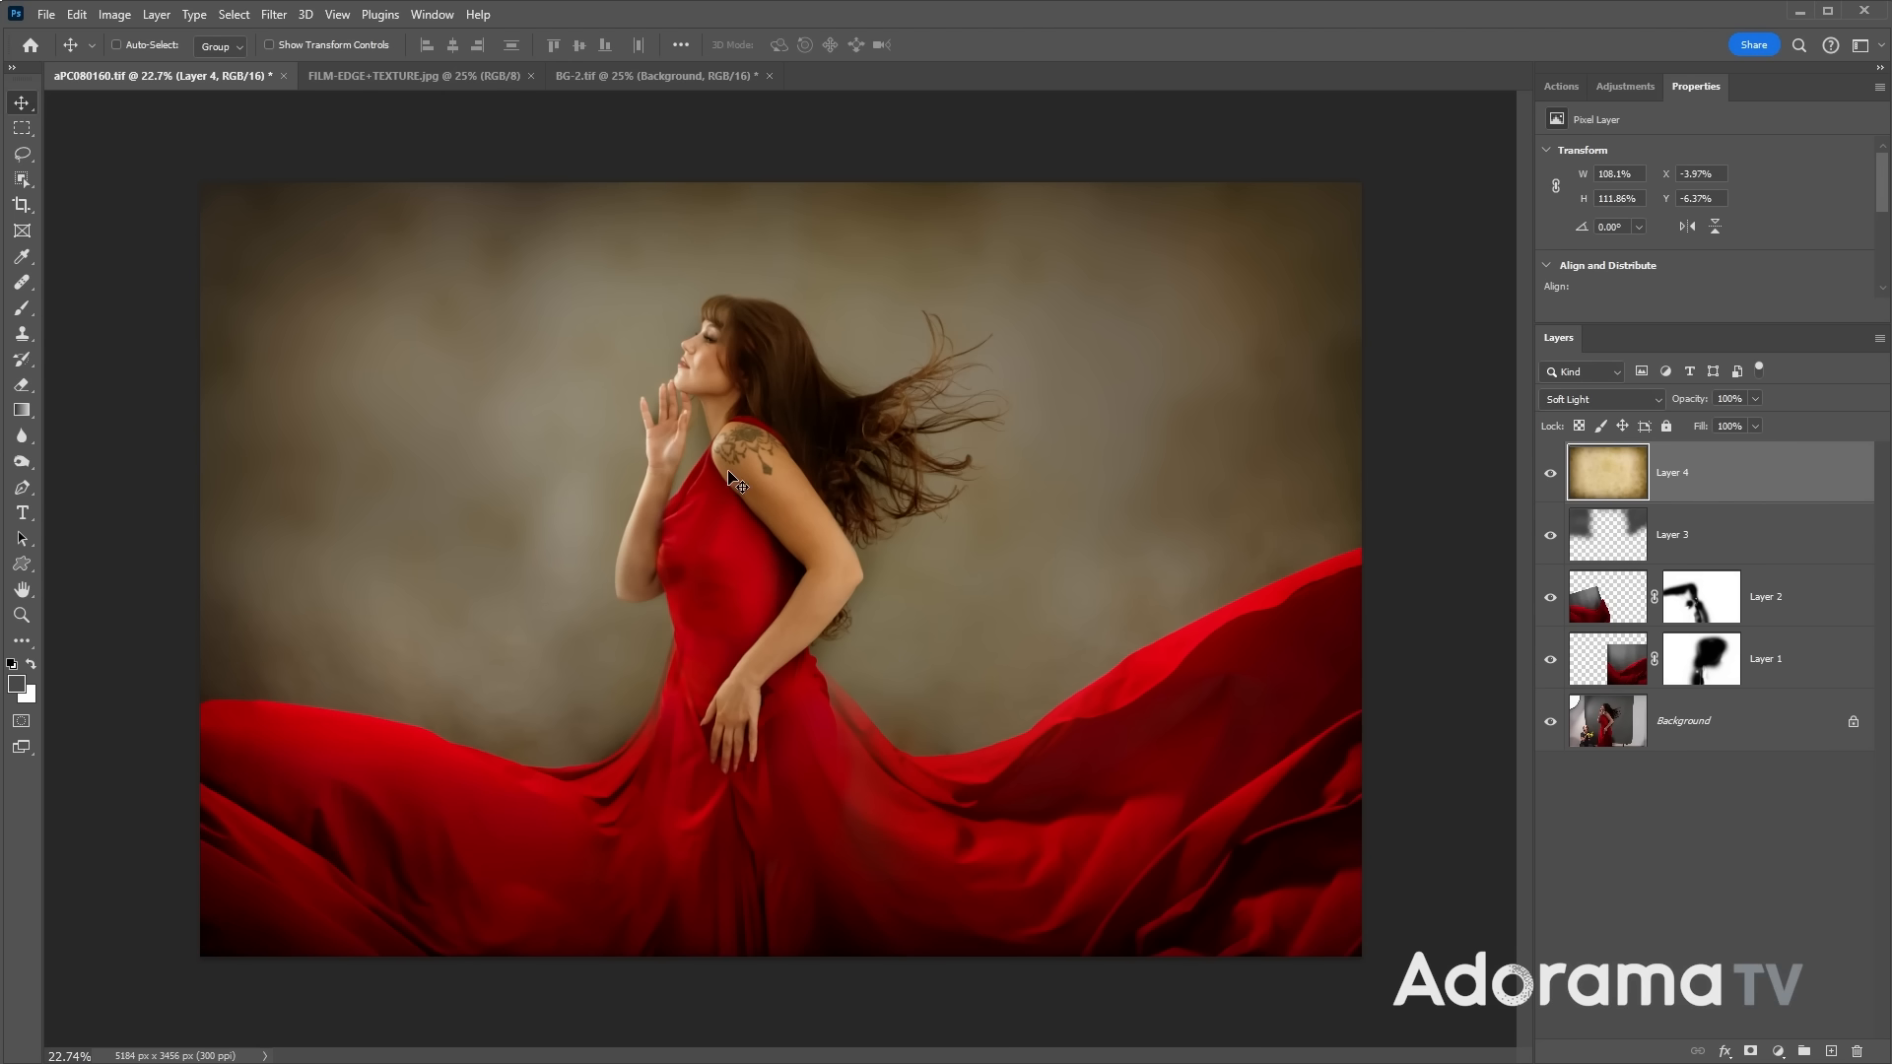
# - Copy the entire forest background from BG-2.tif and paste it as a new top layer in aPC080160.tif
pyautogui.click(612, 76)
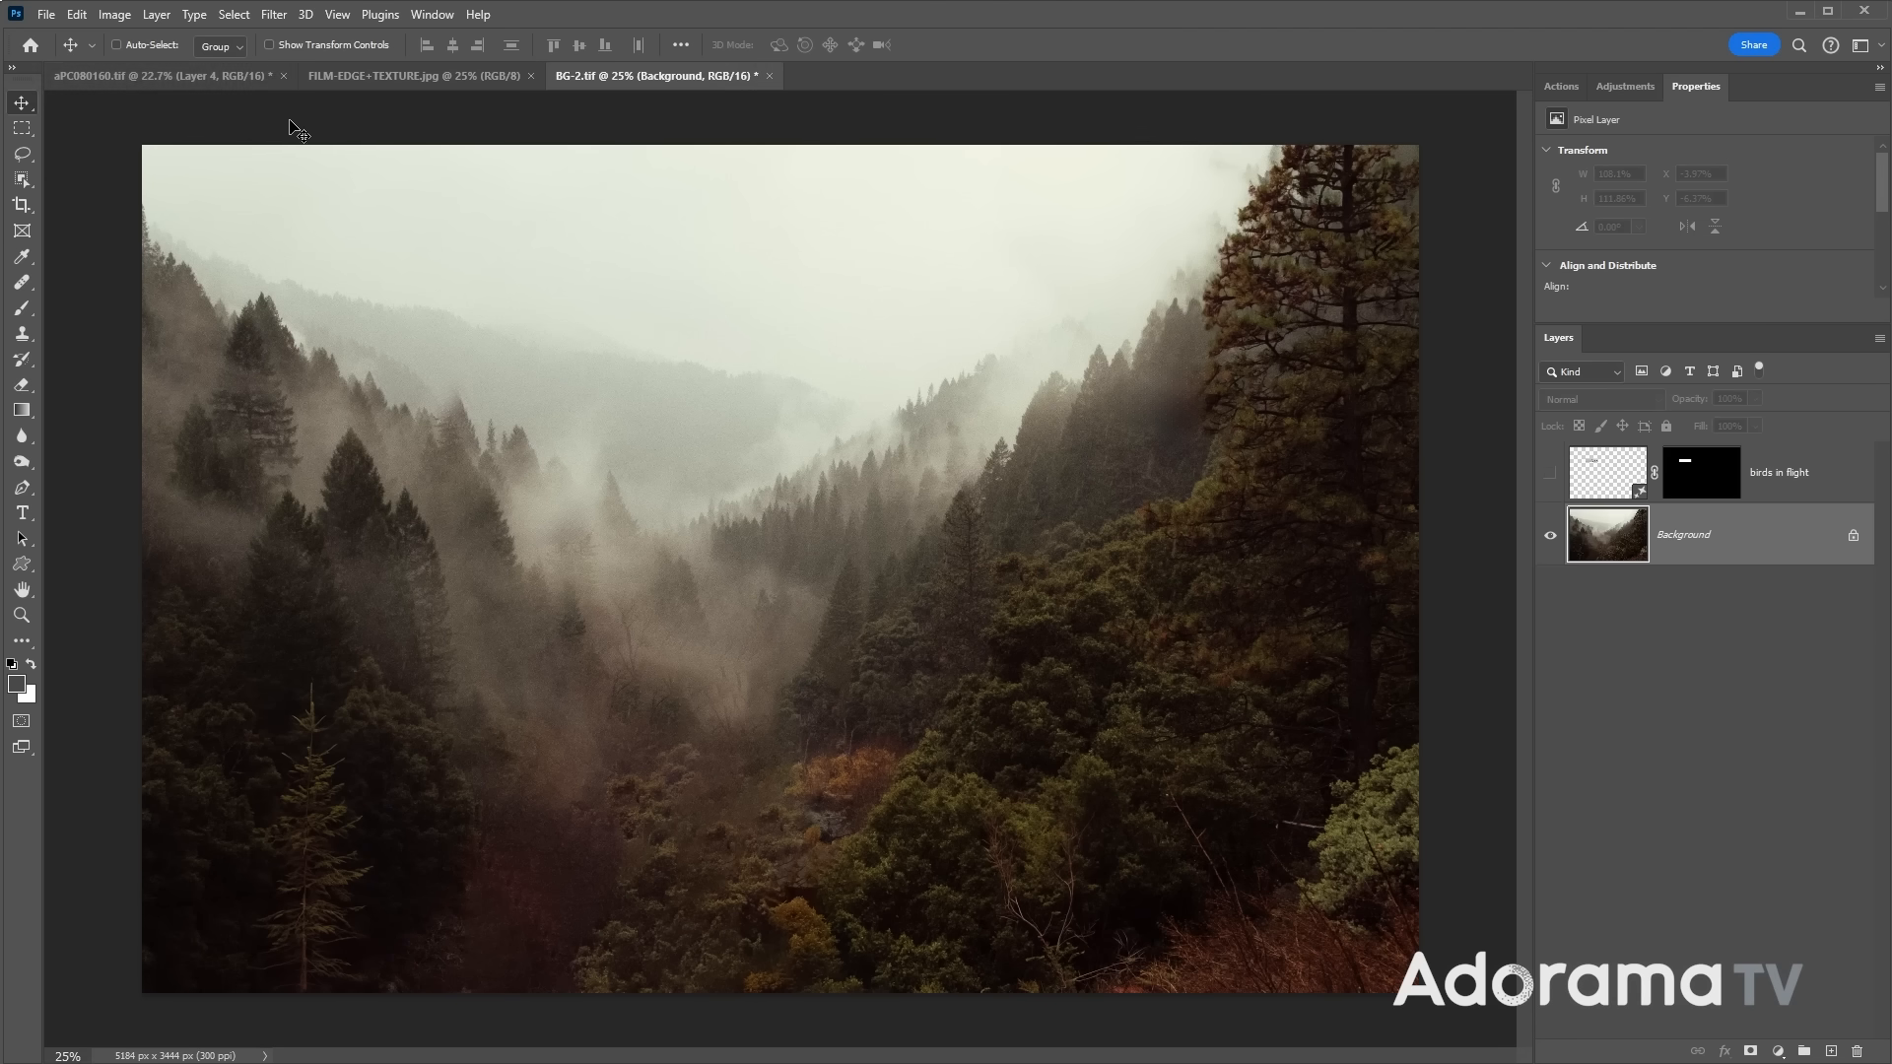
pyautogui.click(234, 14)
pyautogui.click(240, 38)
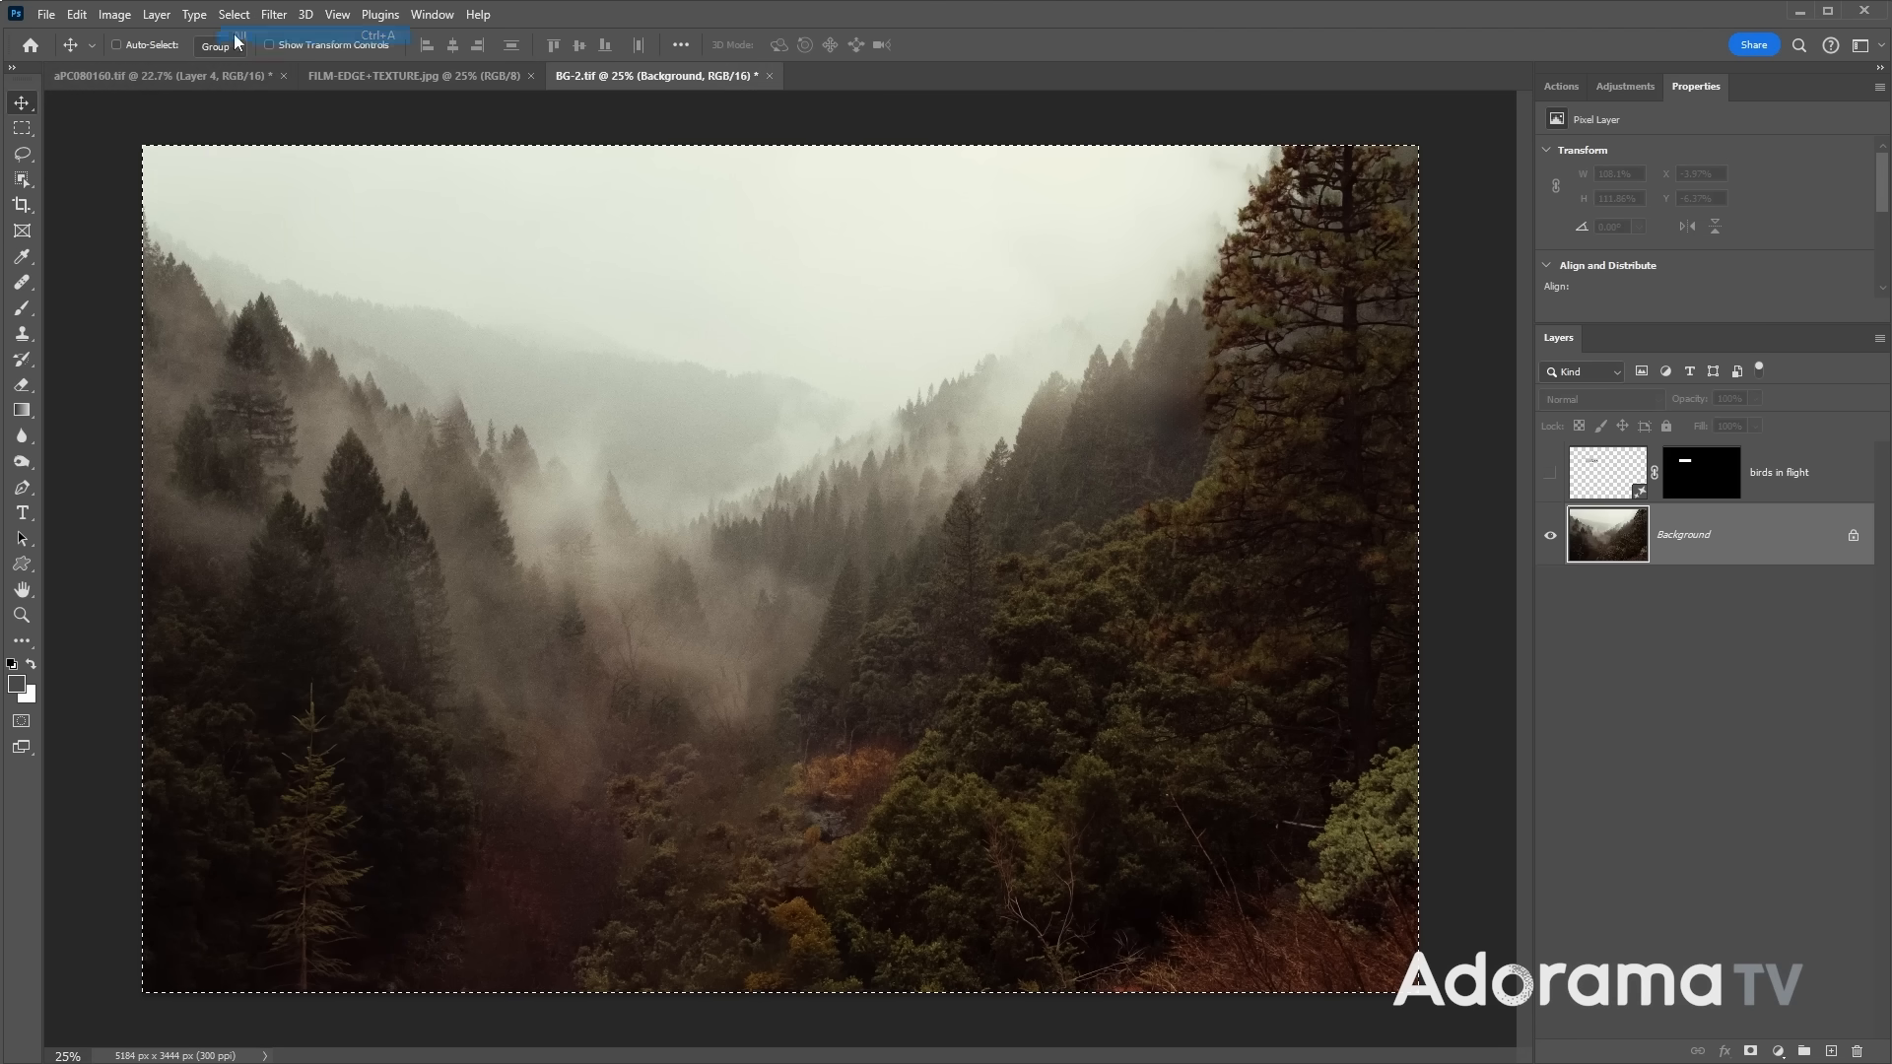
pyautogui.click(72, 15)
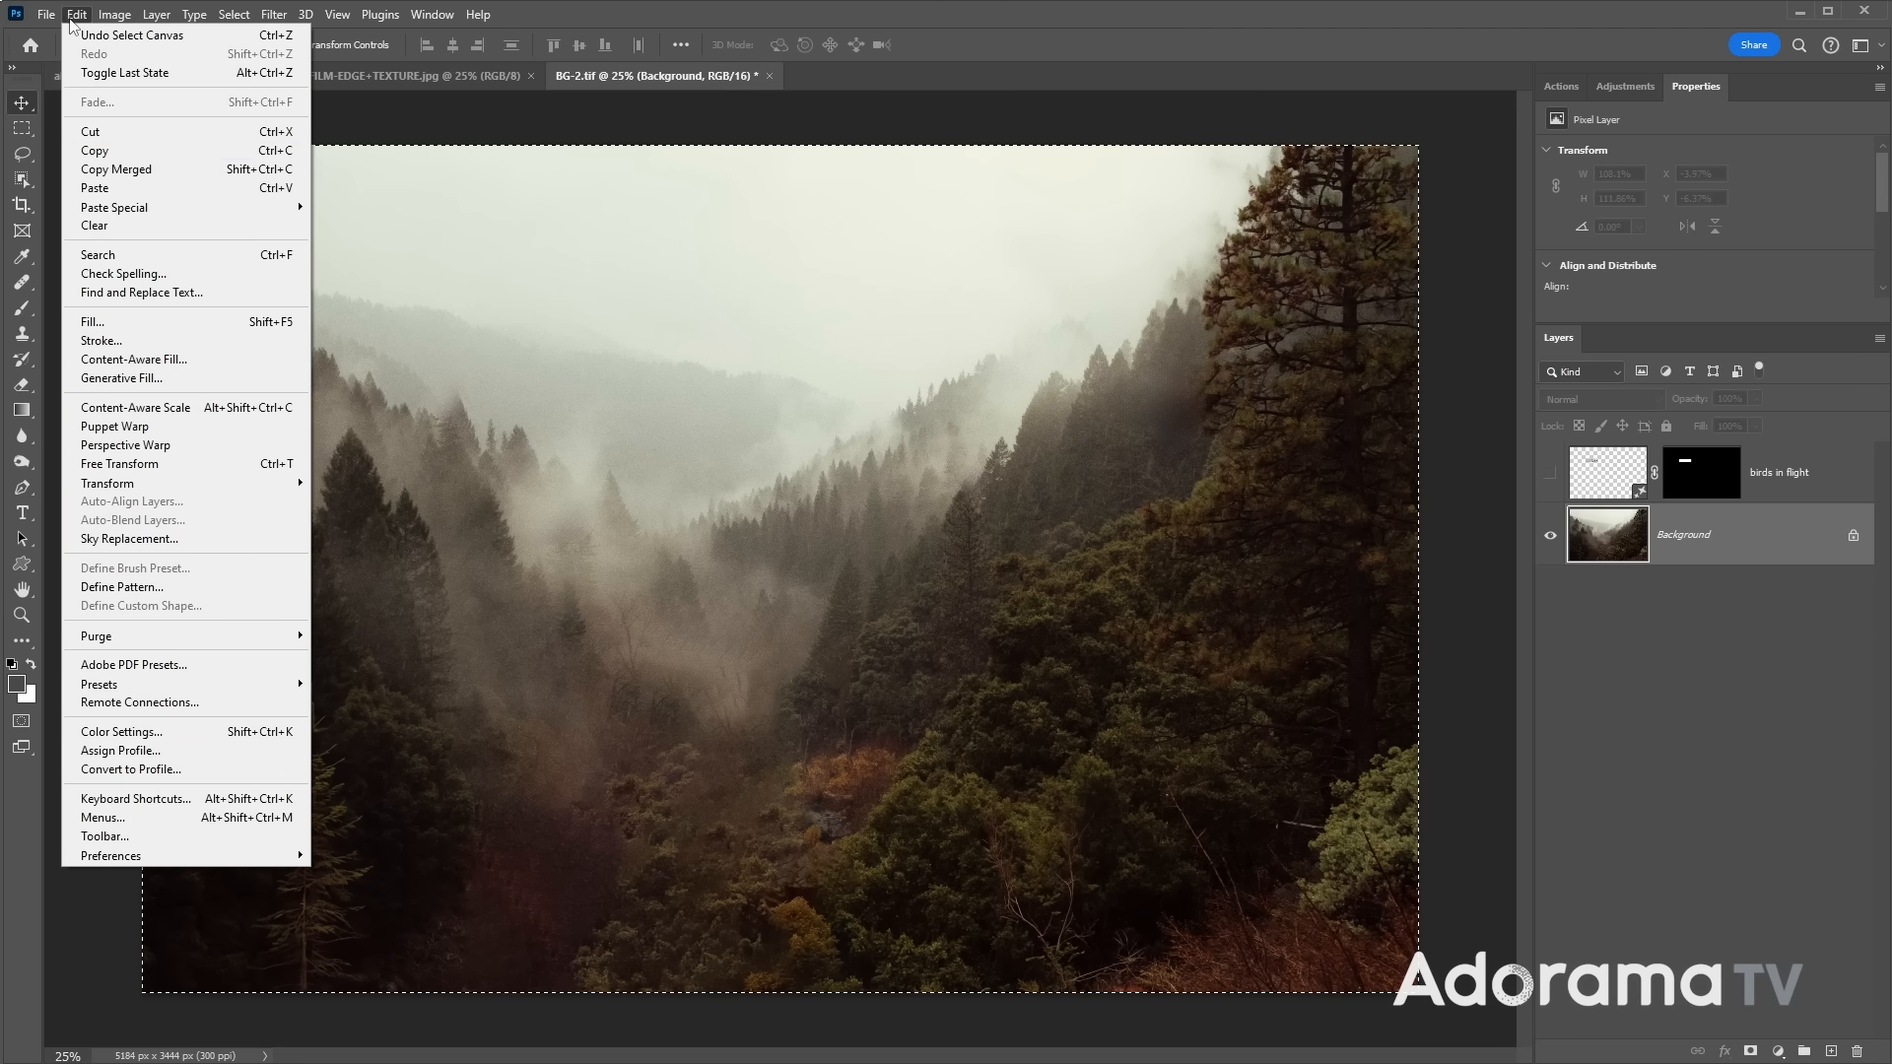
pyautogui.click(96, 150)
pyautogui.click(104, 76)
pyautogui.click(79, 14)
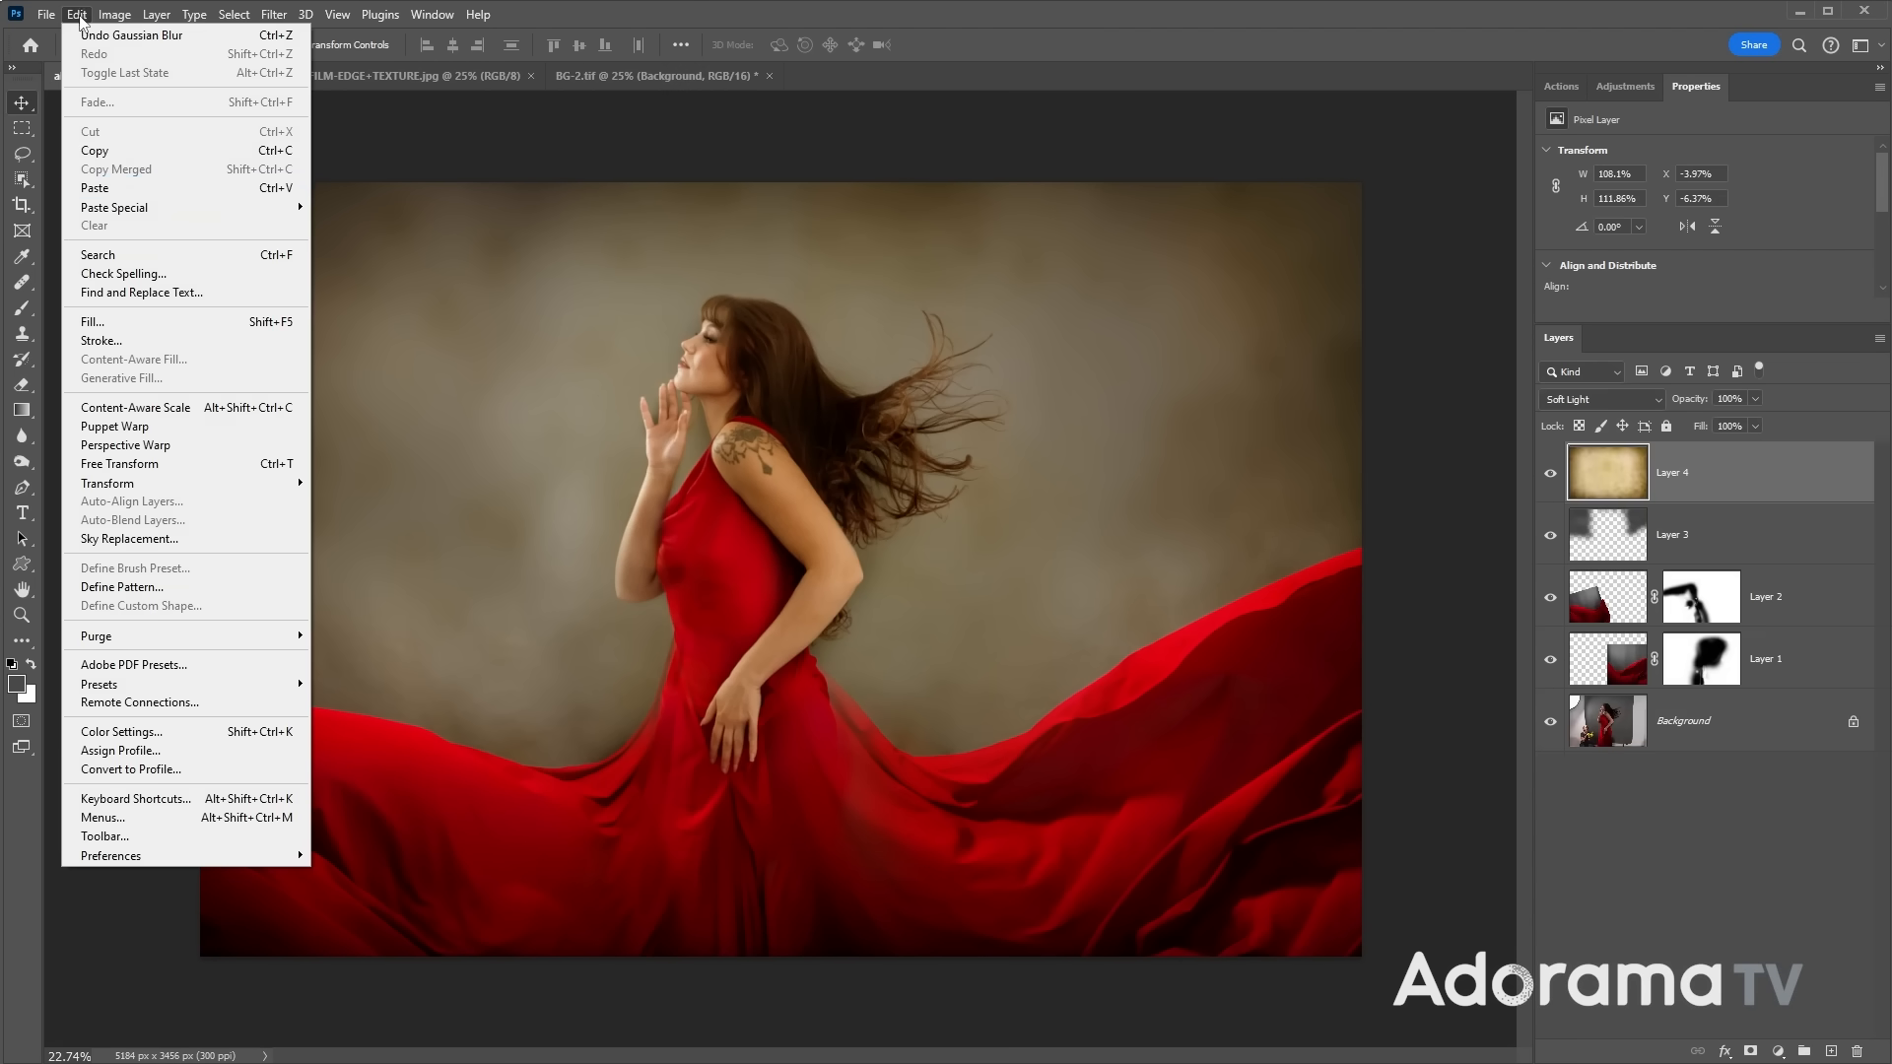
pyautogui.click(95, 188)
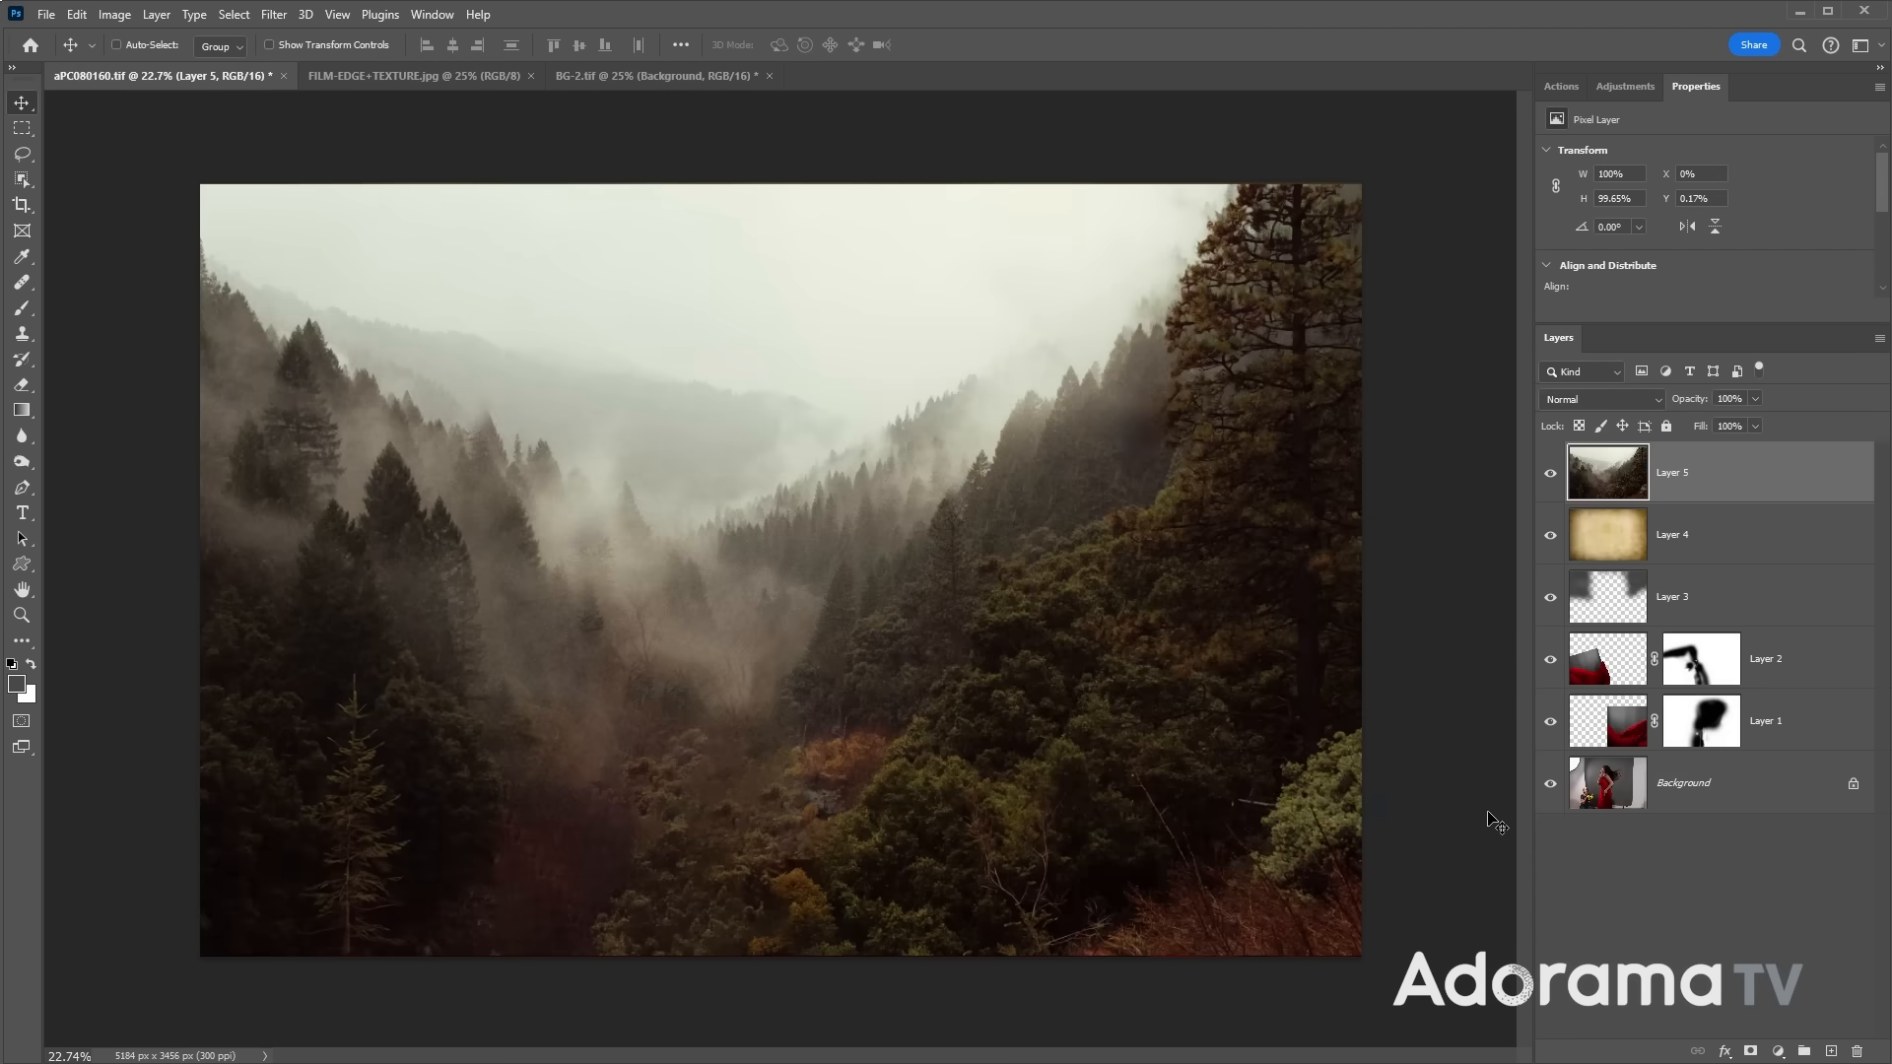
# - Set the forest layer's blend mode to Soft Light and apply a Gaussian Blur of 11.1 pixels radius to it
pyautogui.click(1614, 399)
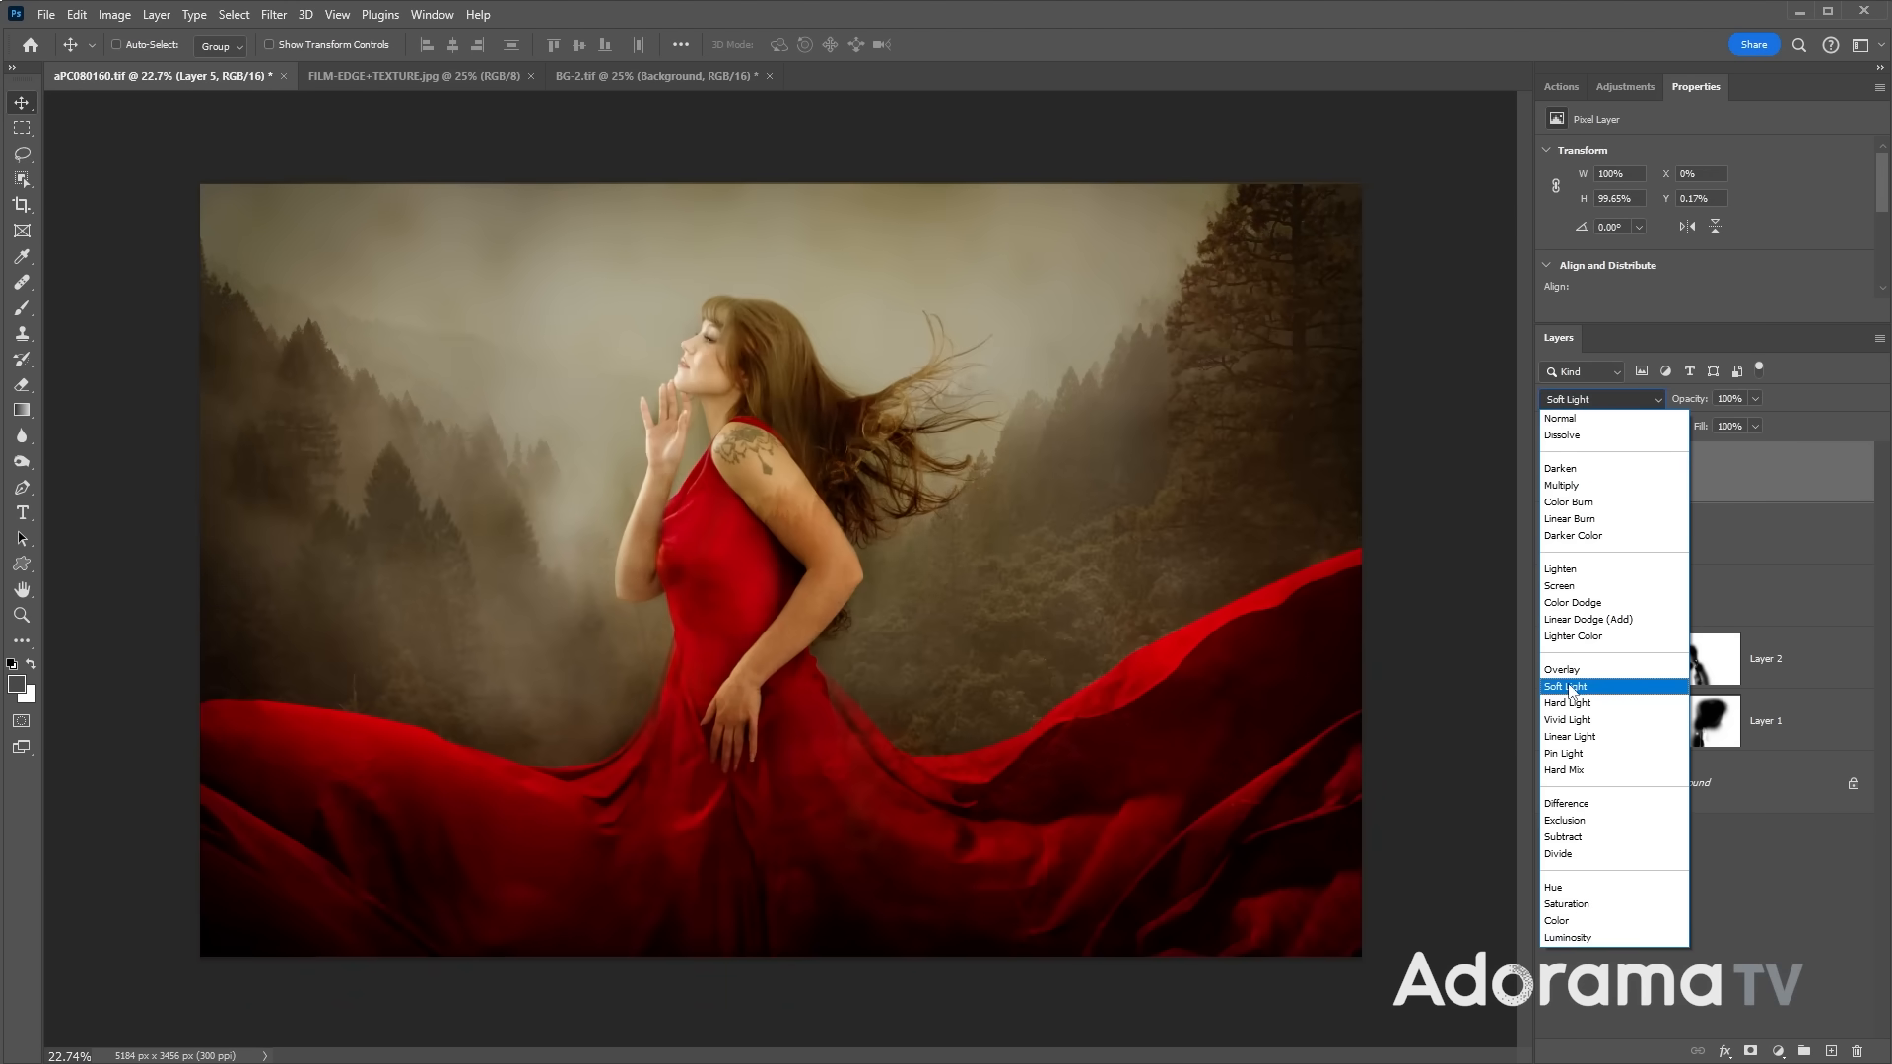
pyautogui.click(1569, 690)
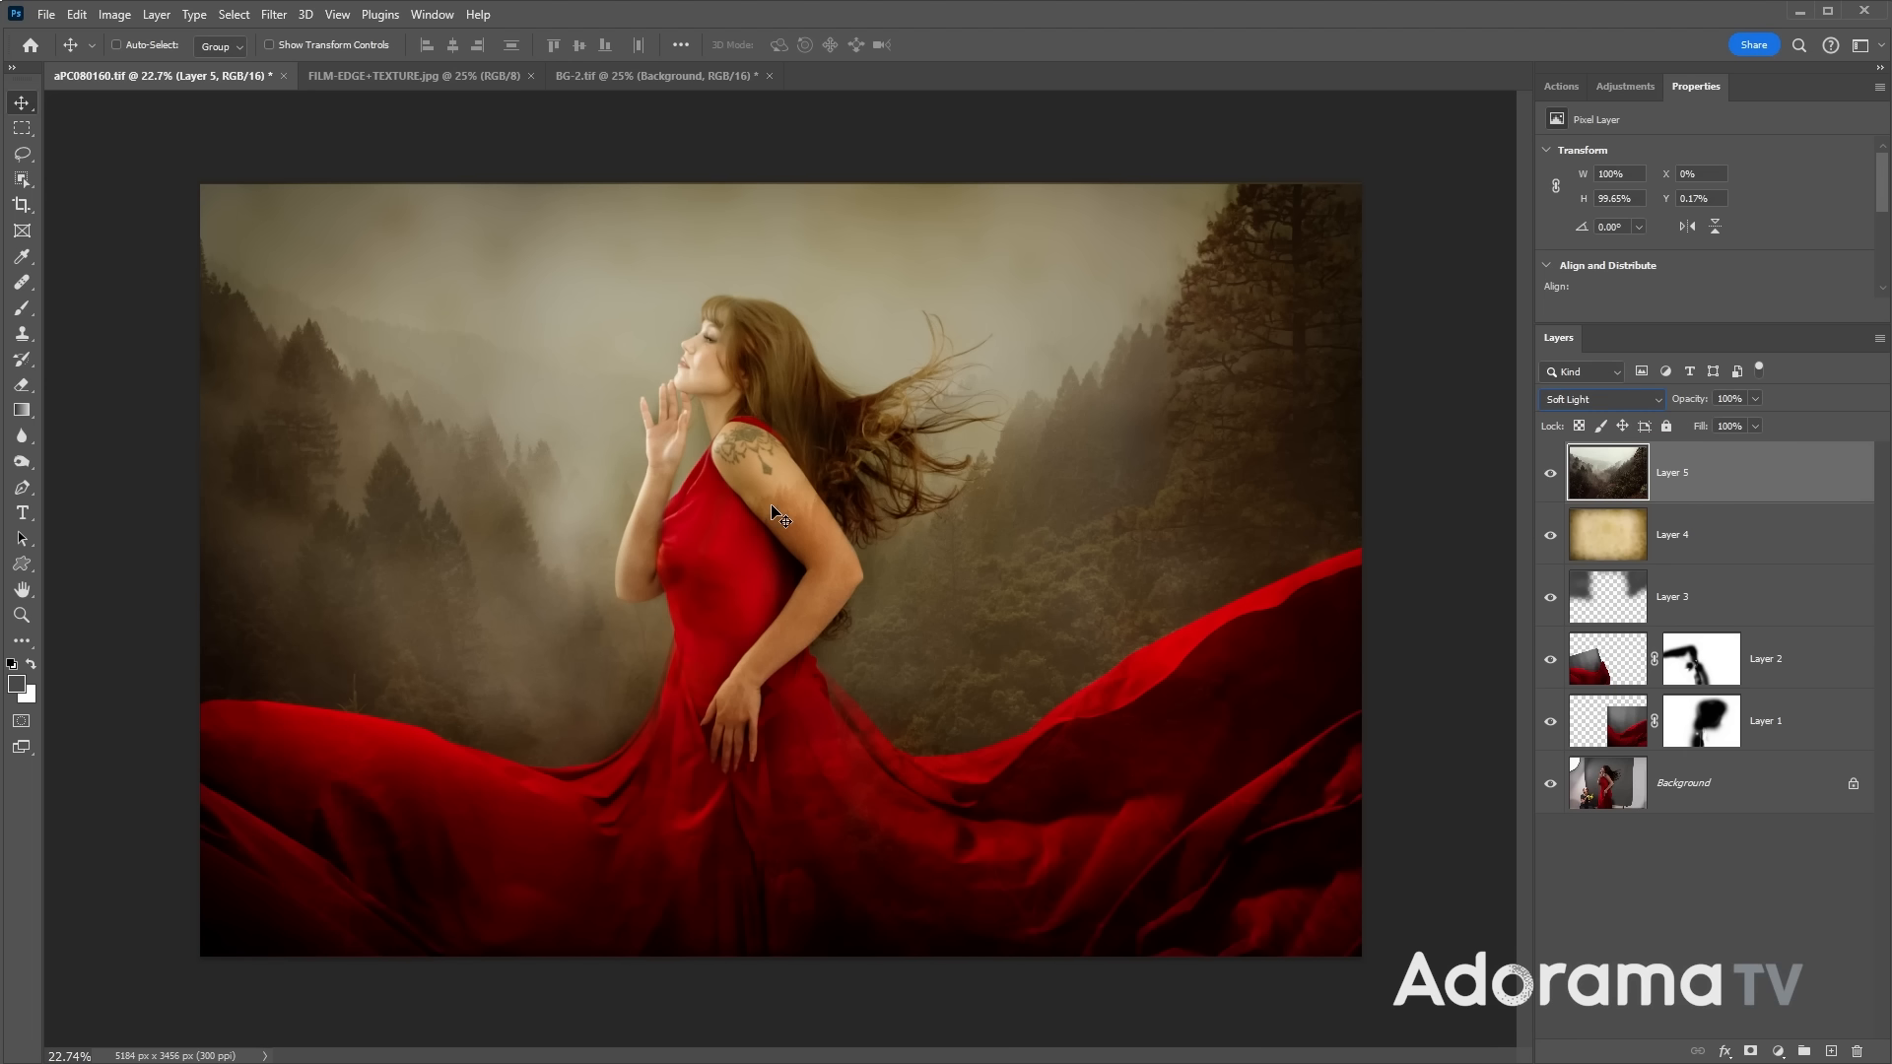
pyautogui.click(273, 14)
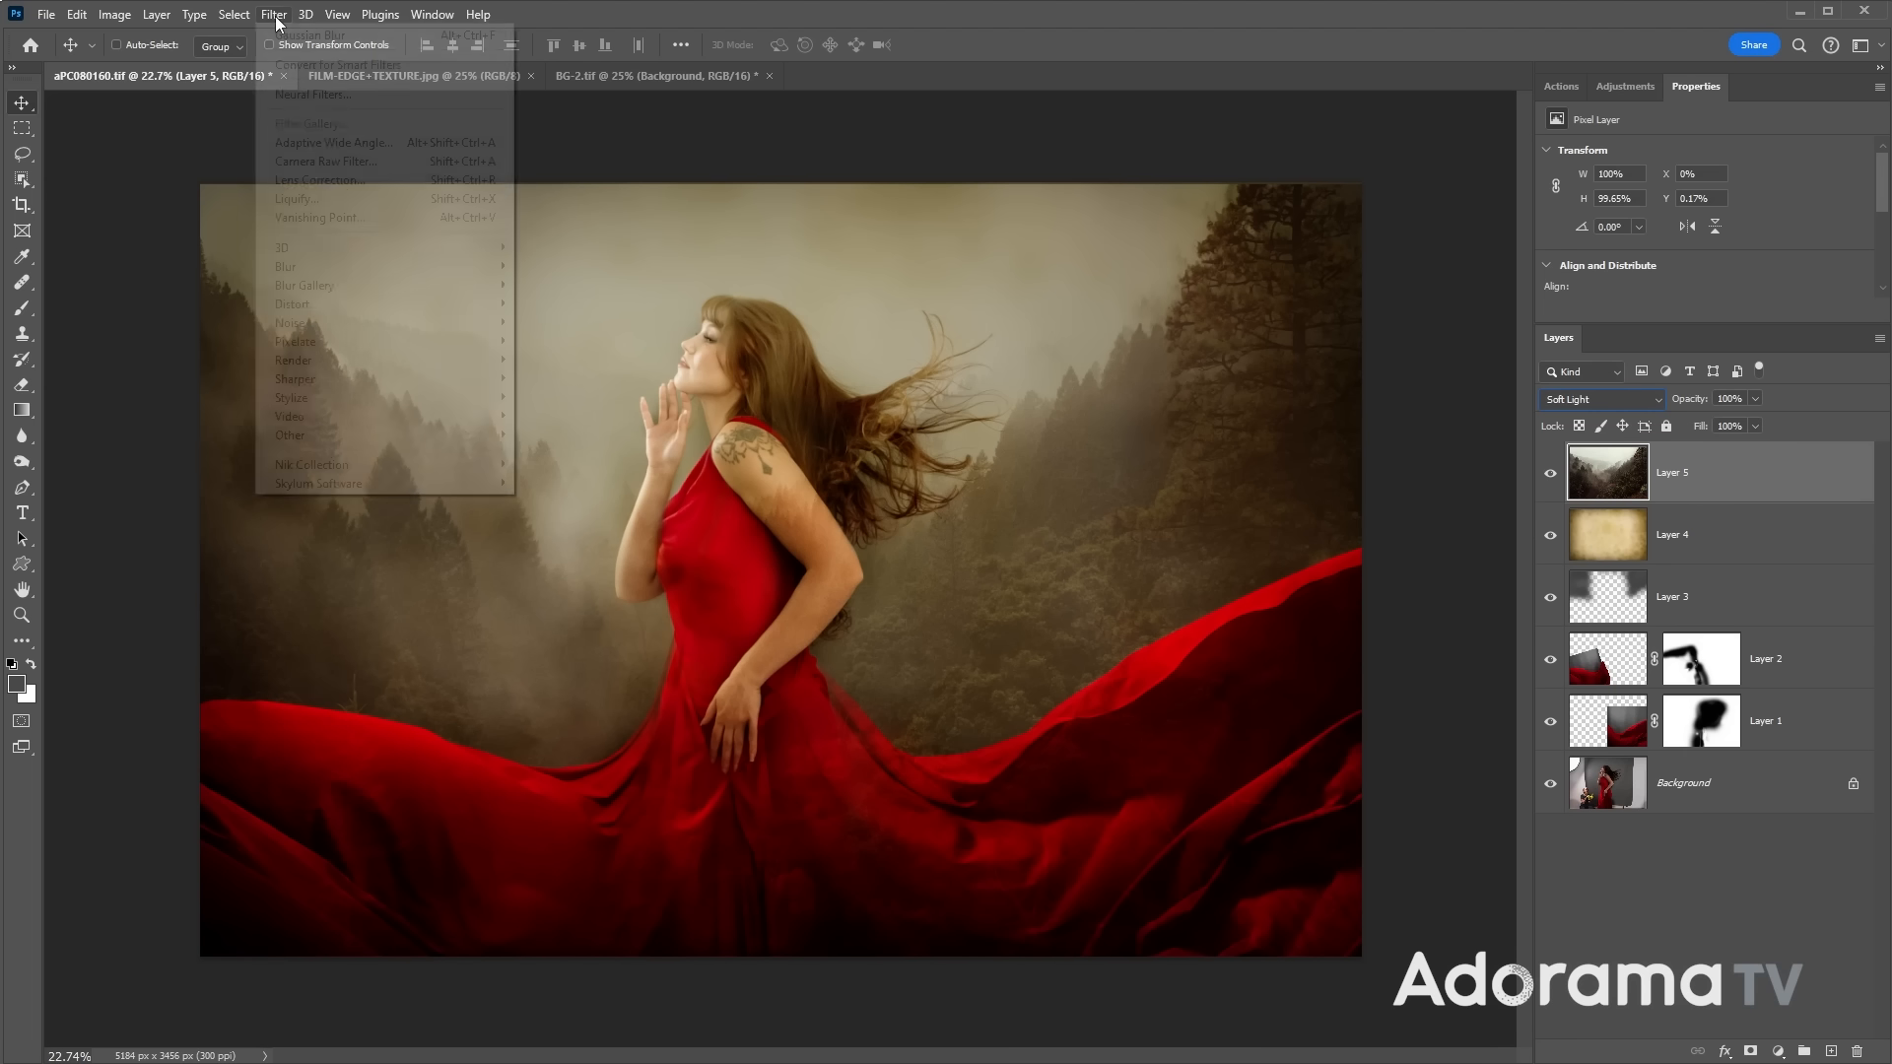
pyautogui.moveTo(308, 266)
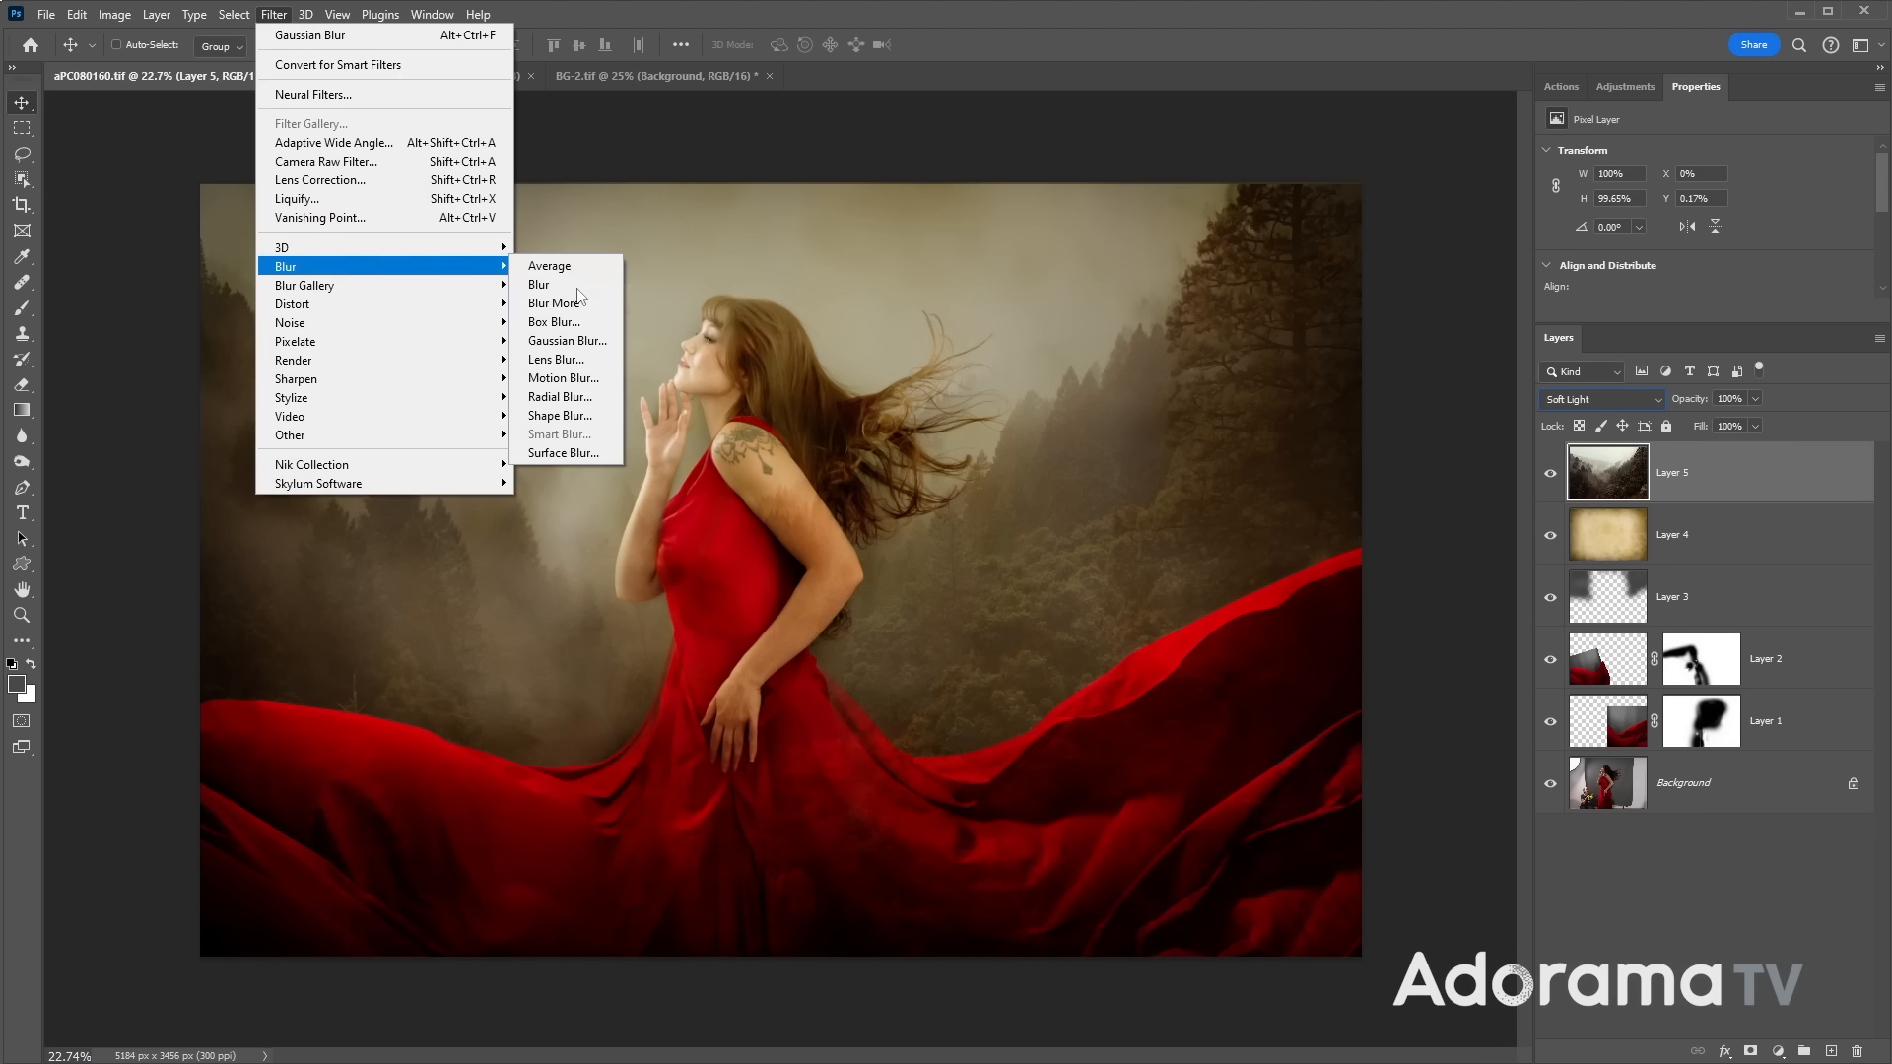
pyautogui.click(584, 342)
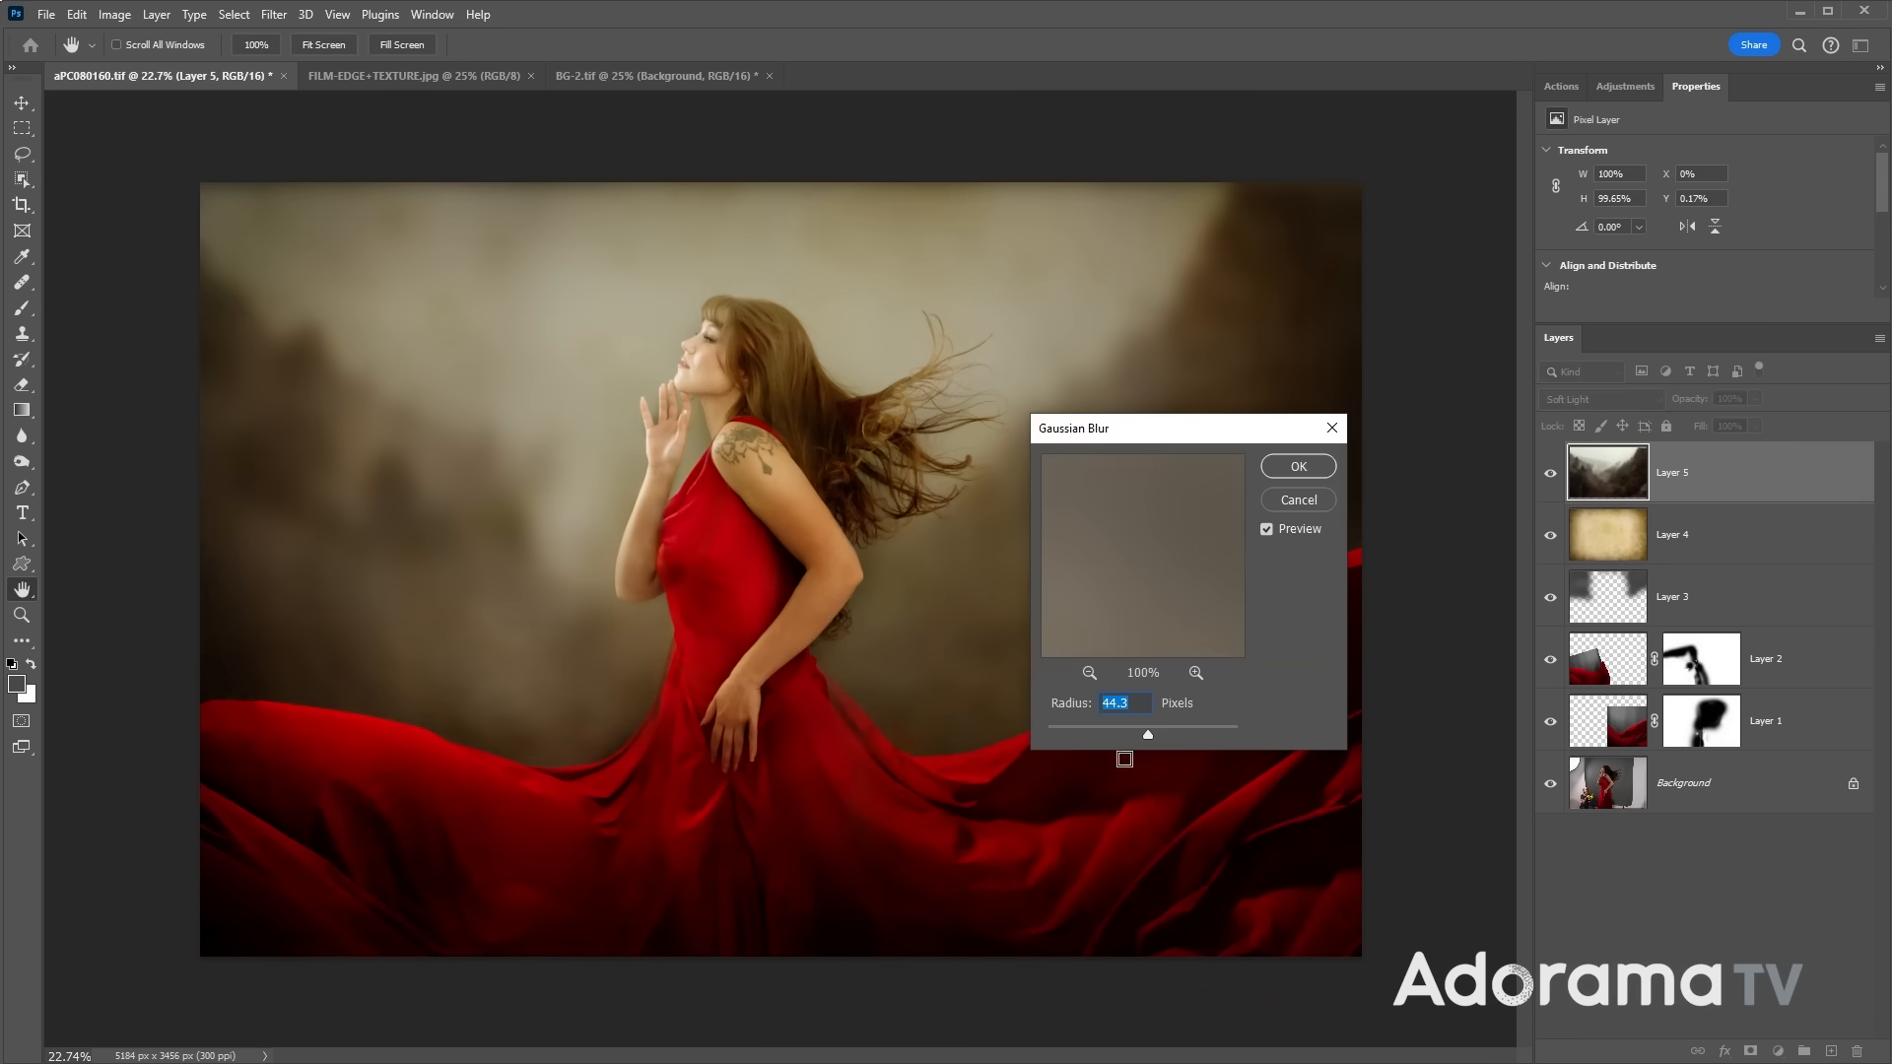
pyautogui.moveTo(1112, 725); pyautogui.dragTo(1123, 736)
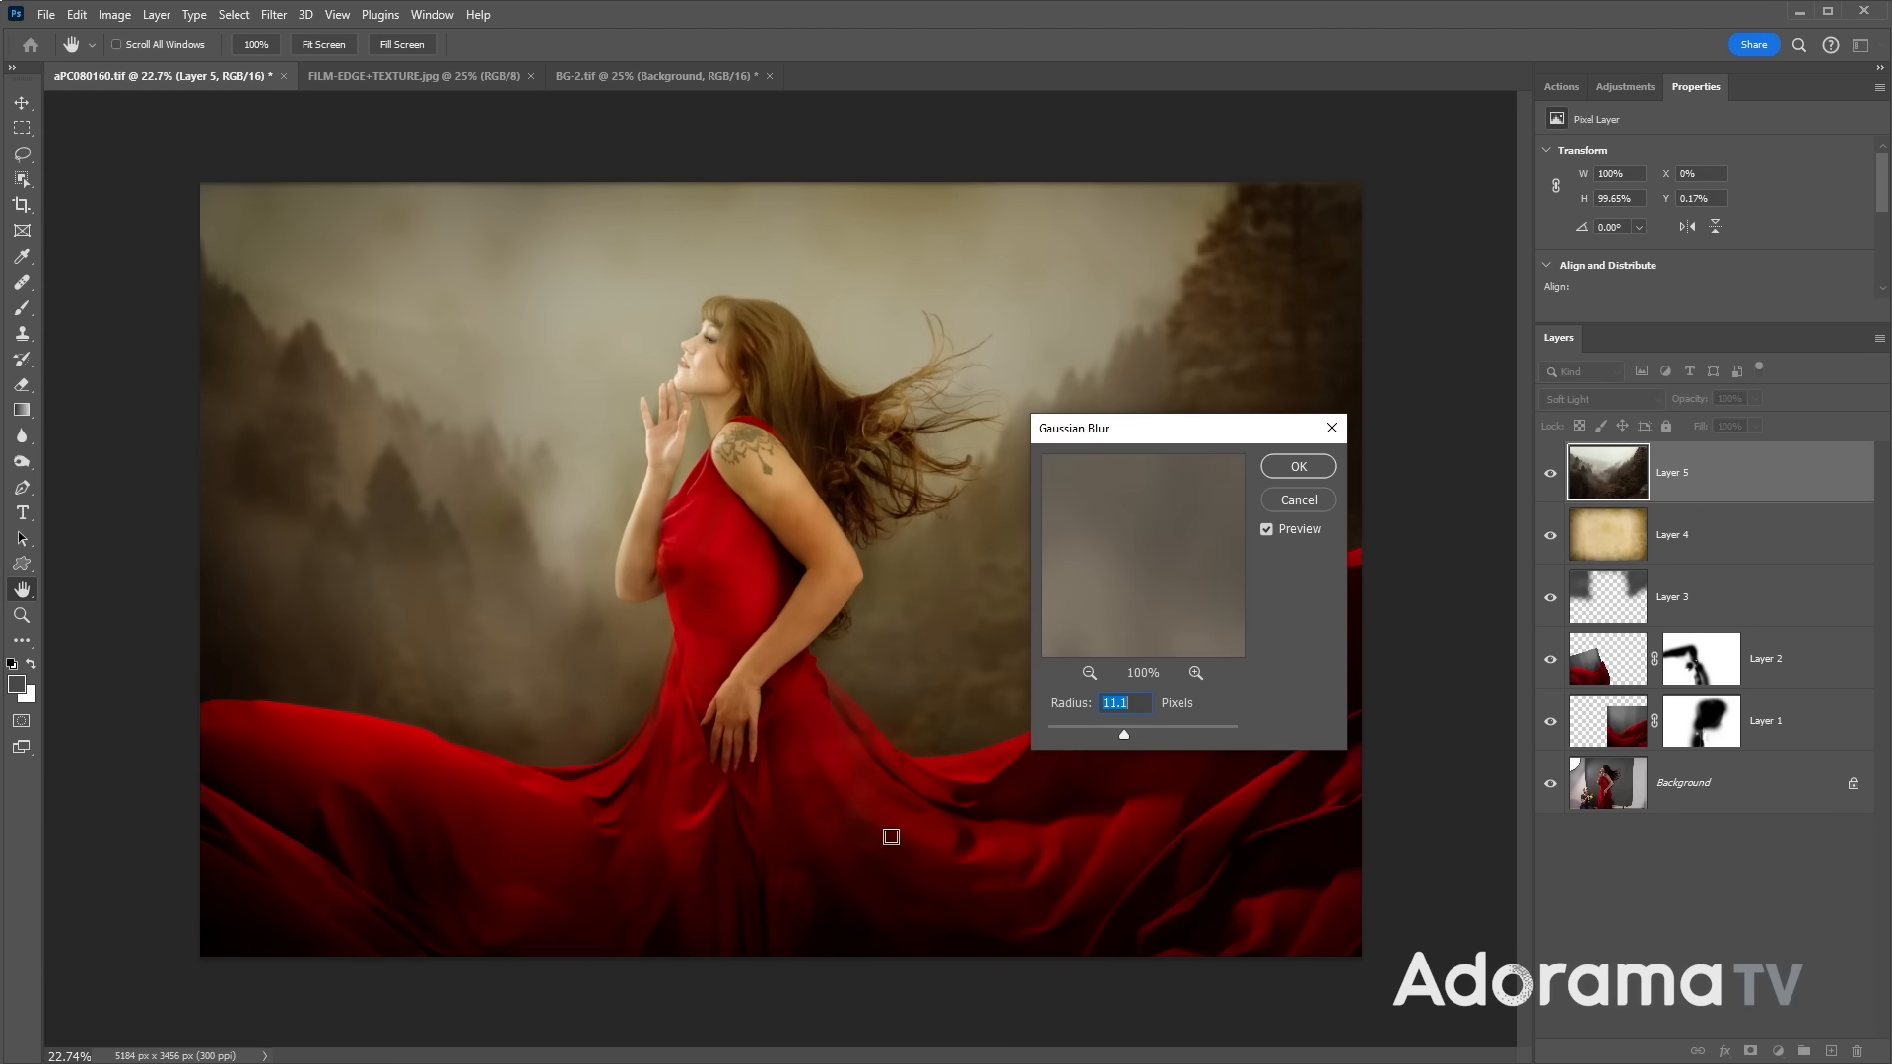
pyautogui.click(1297, 467)
pyautogui.hotkey('ctrl', '+')
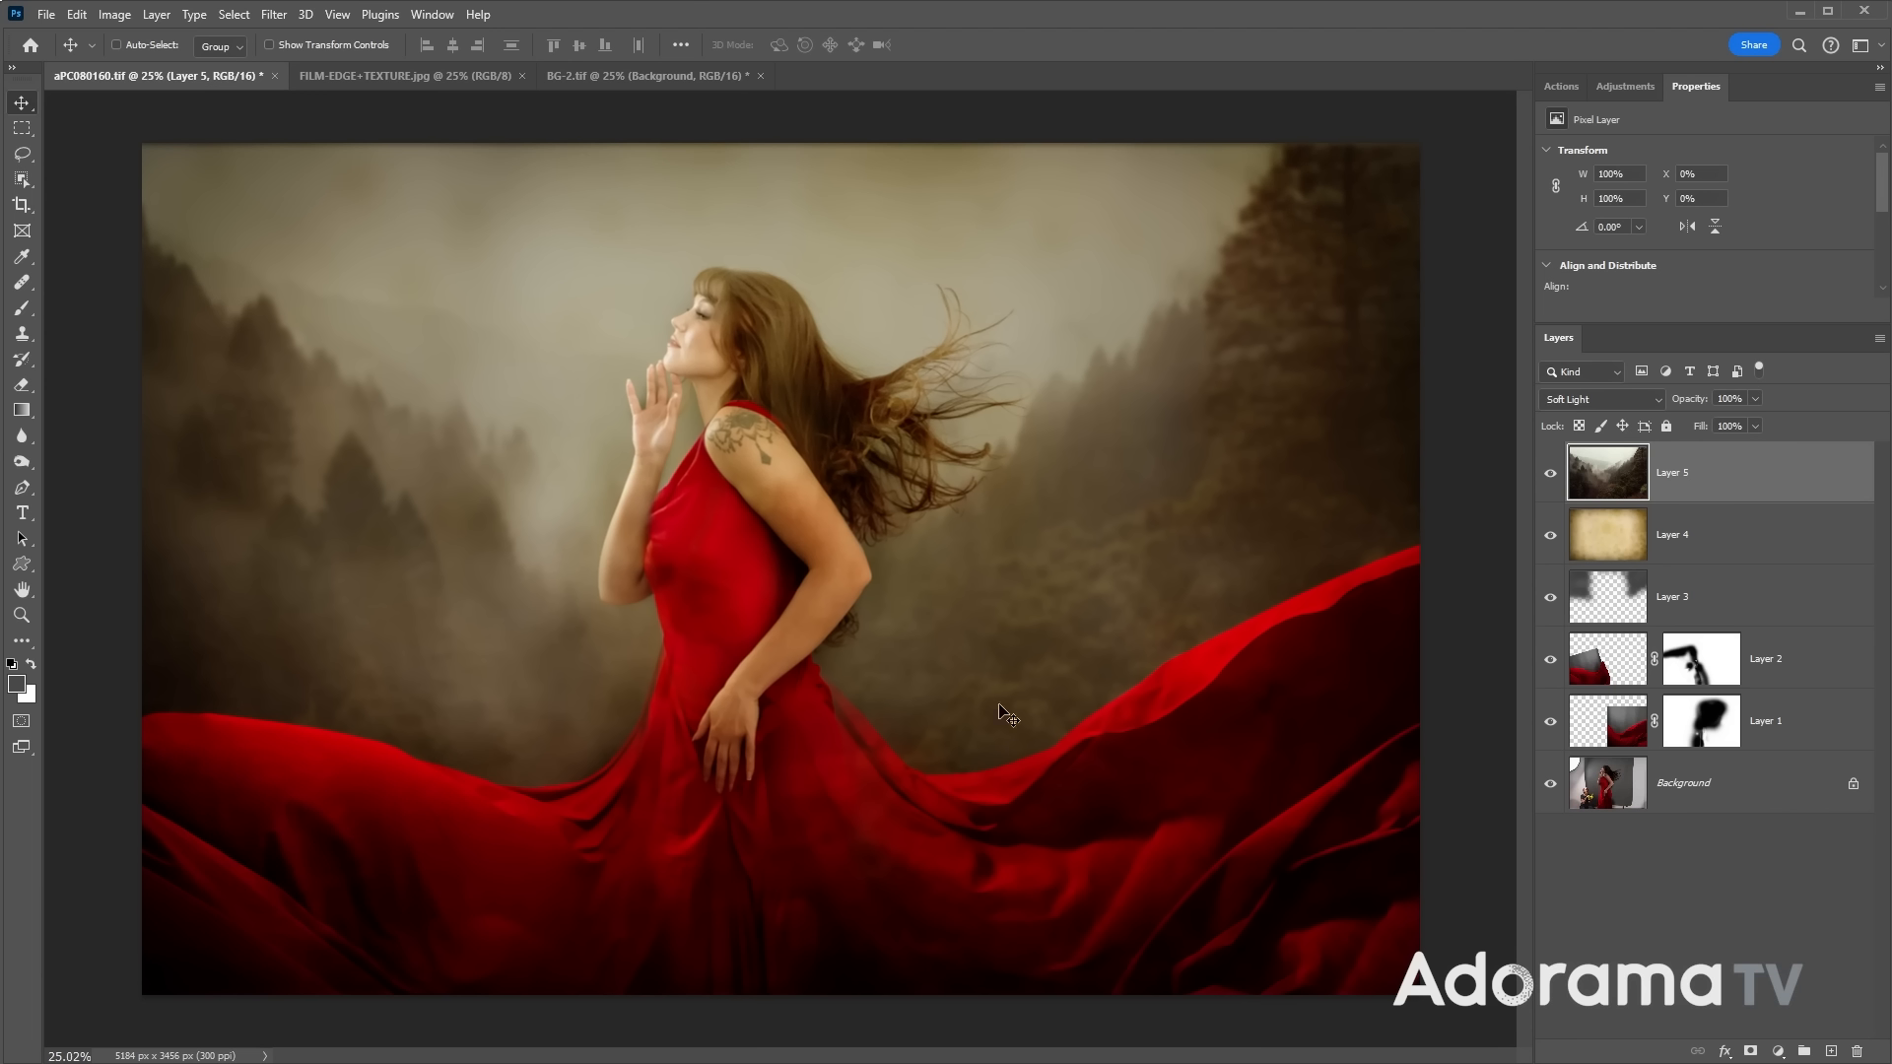
# - Isolate the forest layer, sample its misty grey #9f9d90 as the foreground colour, and restore the visibility of all layers
pyautogui.hotkey('ctrl', '+')
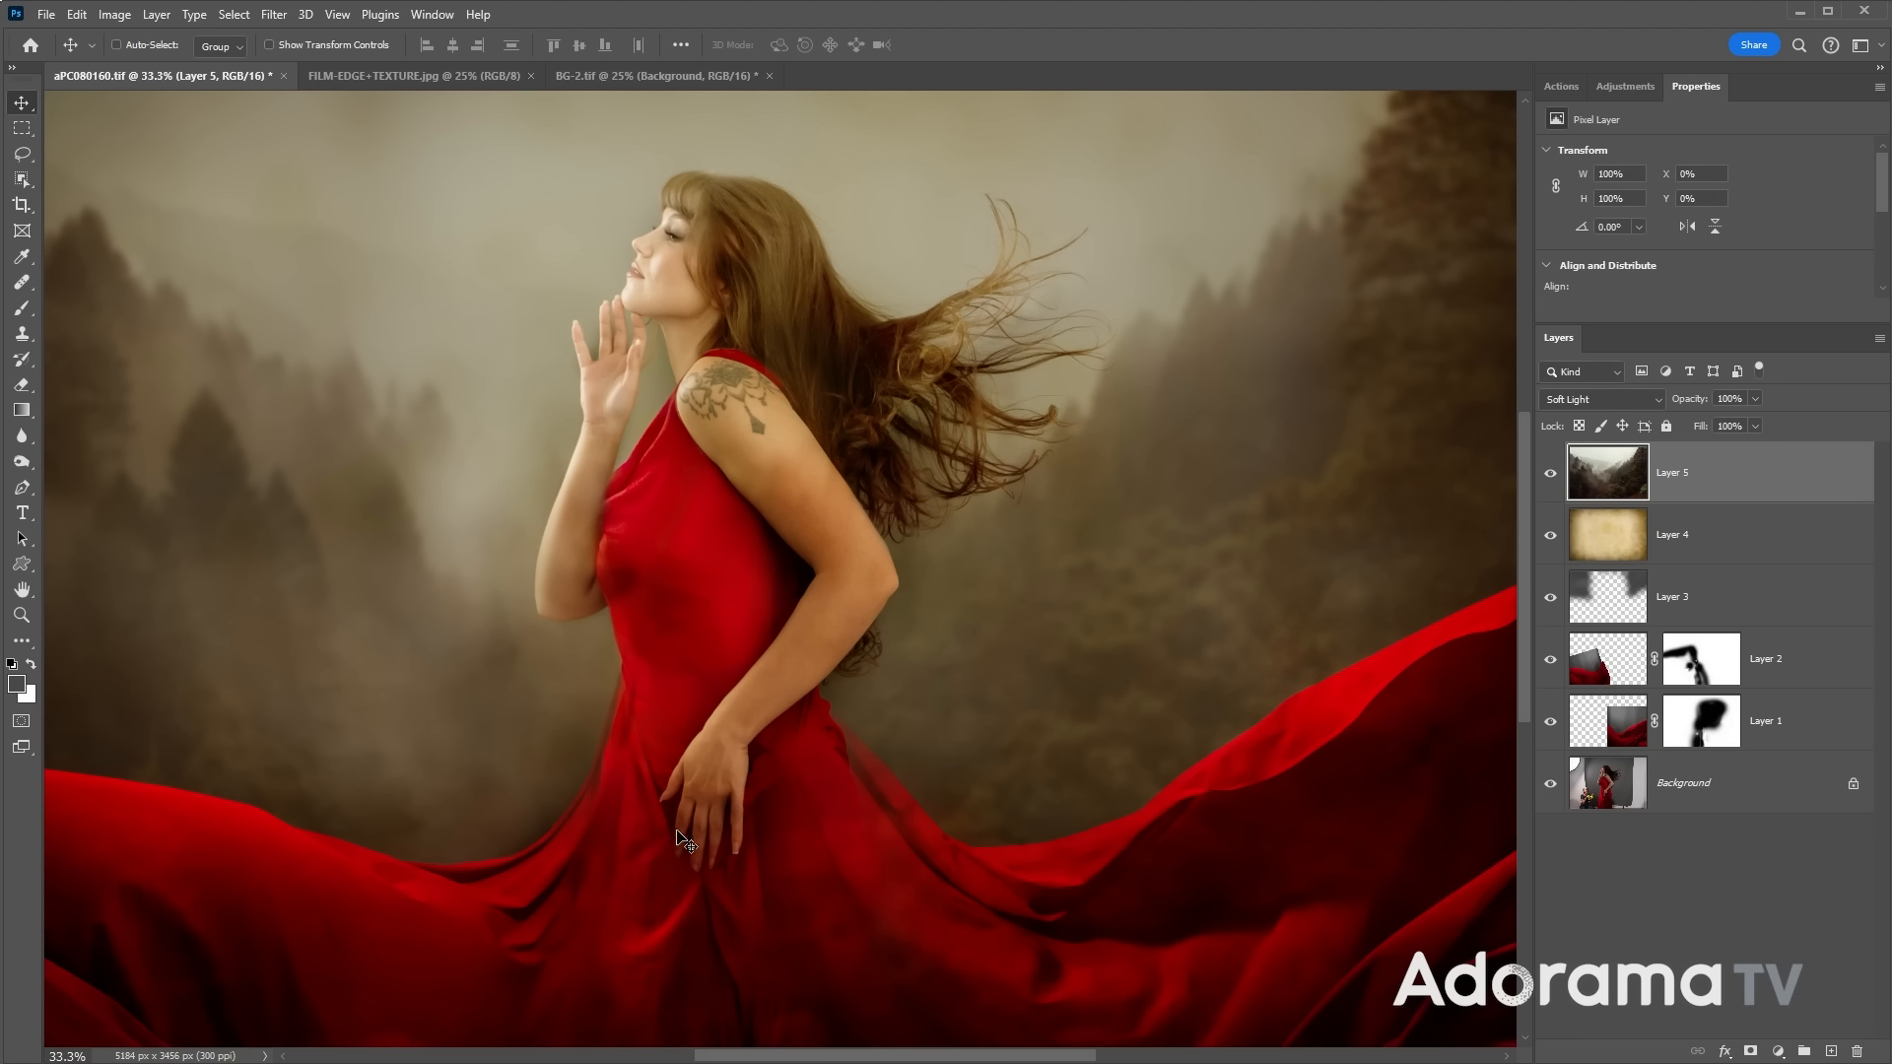
pyautogui.keyDown('alt'); pyautogui.click(1550, 474); pyautogui.keyUp('alt')
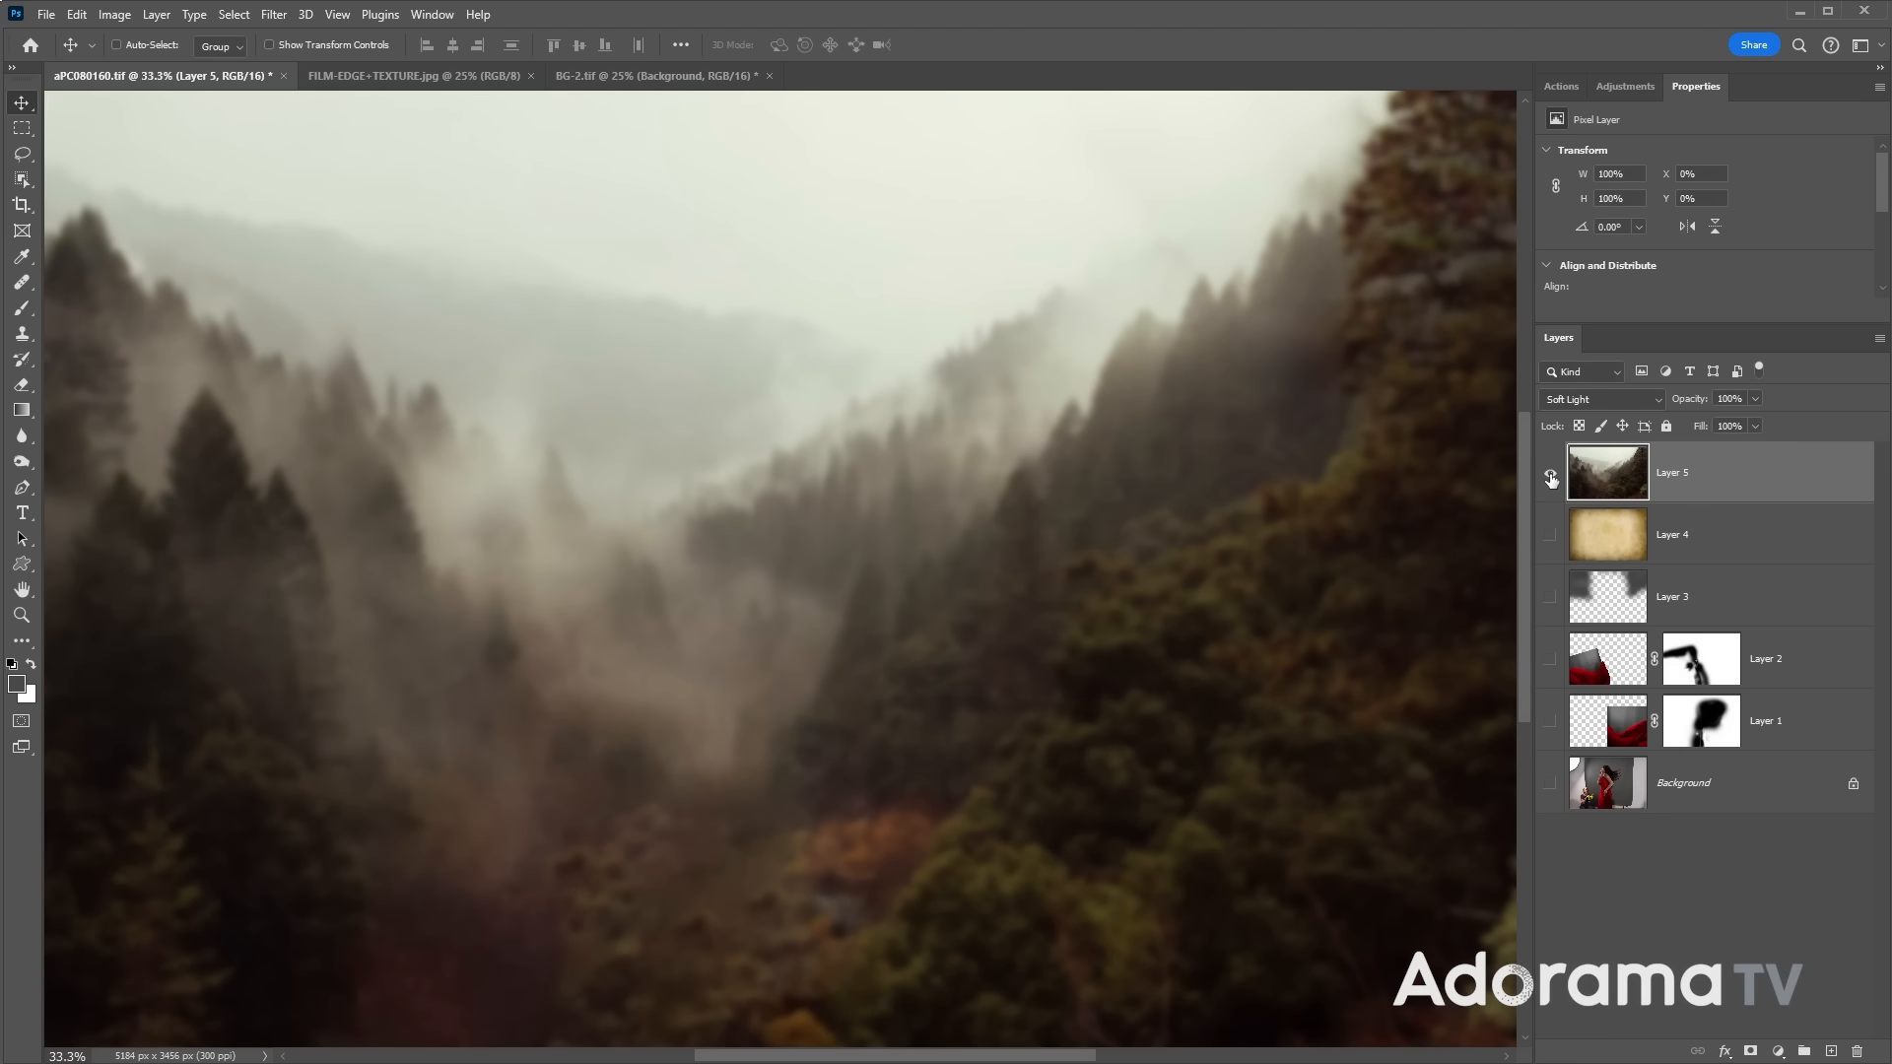
pyautogui.click(15, 684)
pyautogui.click(360, 384)
pyautogui.click(439, 333)
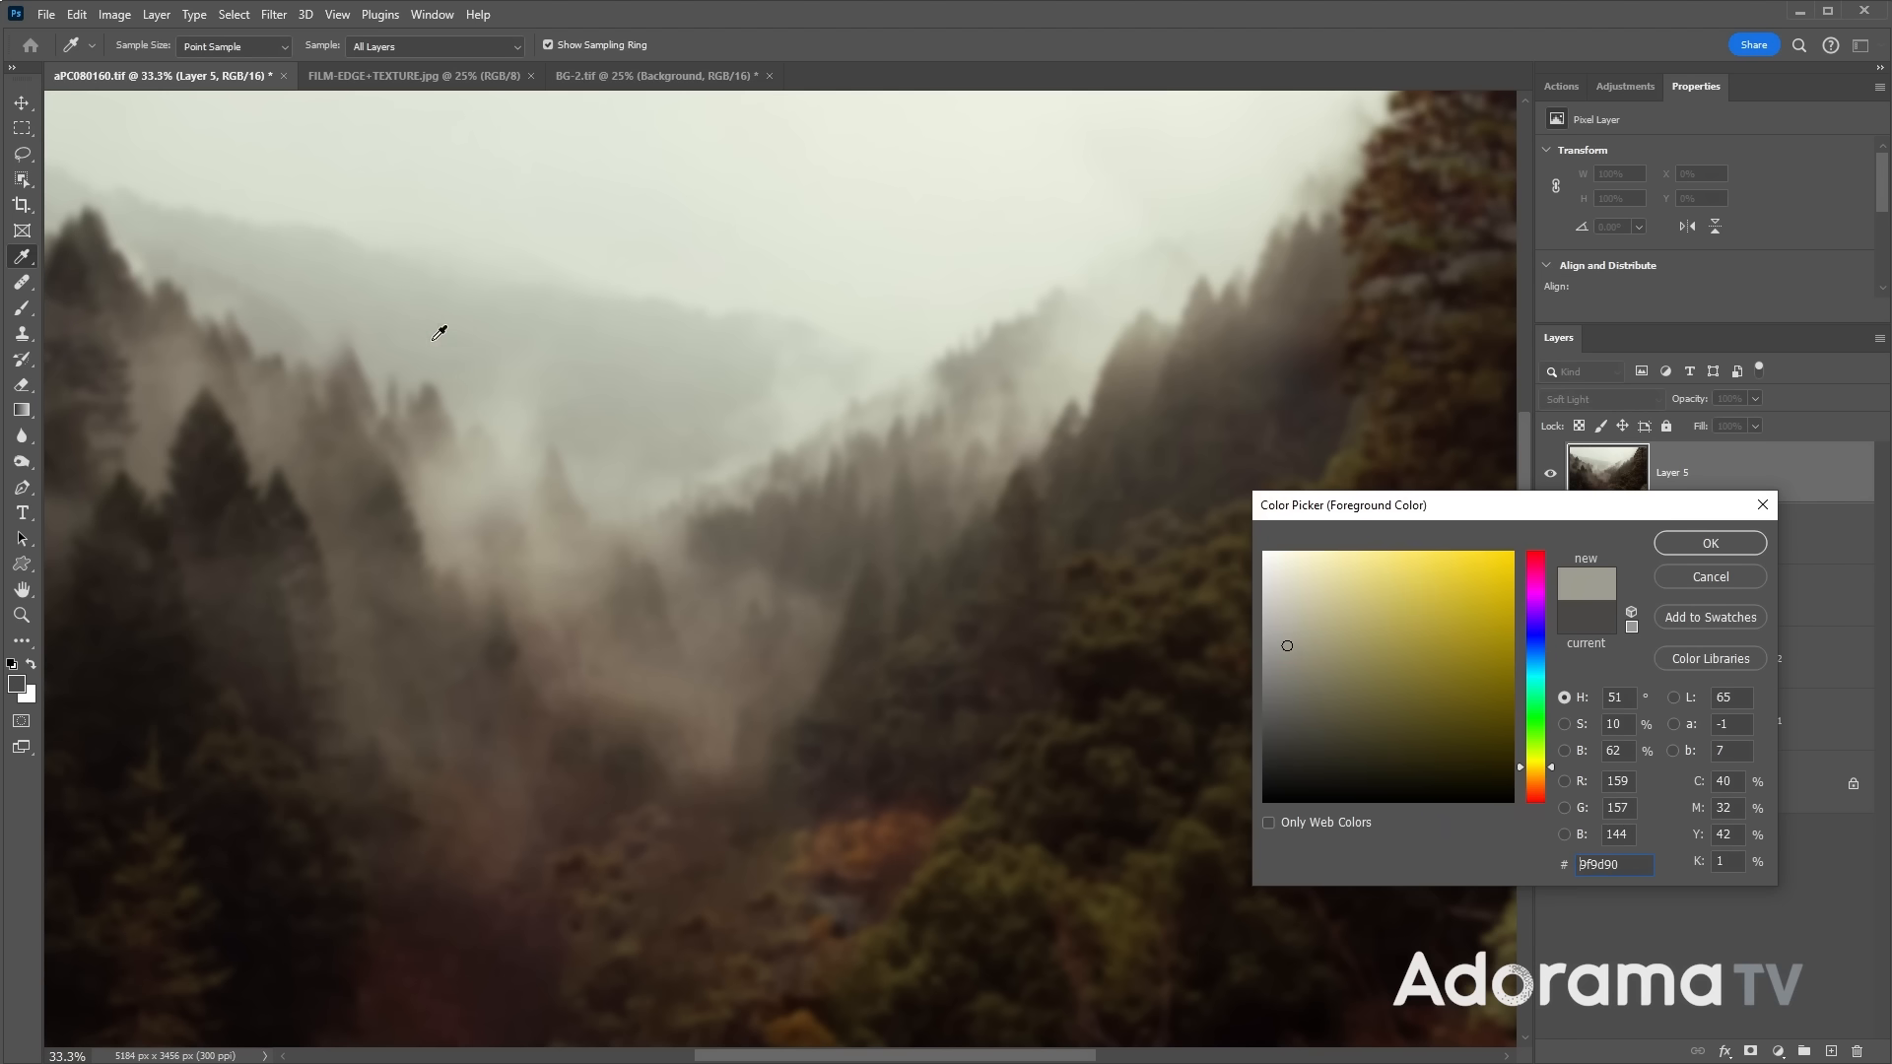
pyautogui.click(1685, 545)
pyautogui.keyDown('alt'); pyautogui.click(1550, 475); pyautogui.keyUp('alt')
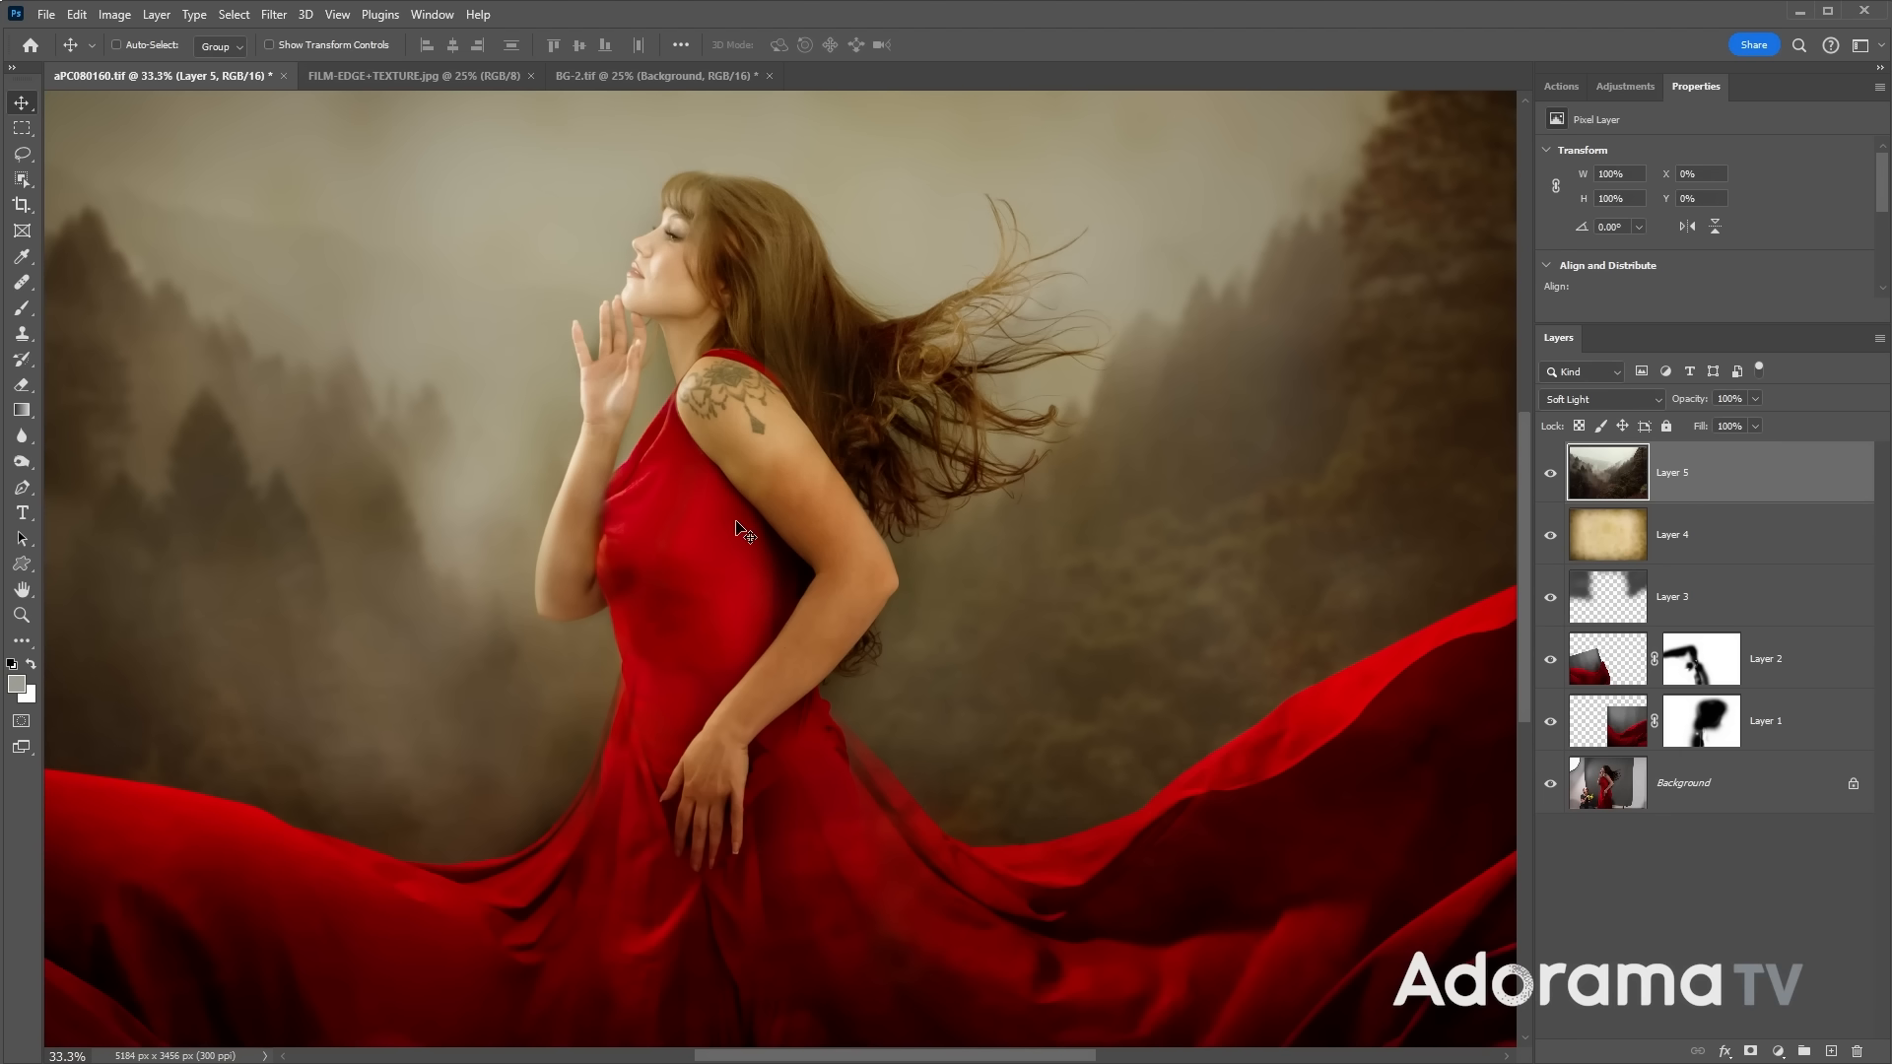
# - Paint the sampled grey over the woman and her dress on the forest layer with a soft brush, enlarging it to 800 px
pyautogui.press('b')
pyautogui.press('[')
pyautogui.press('[')
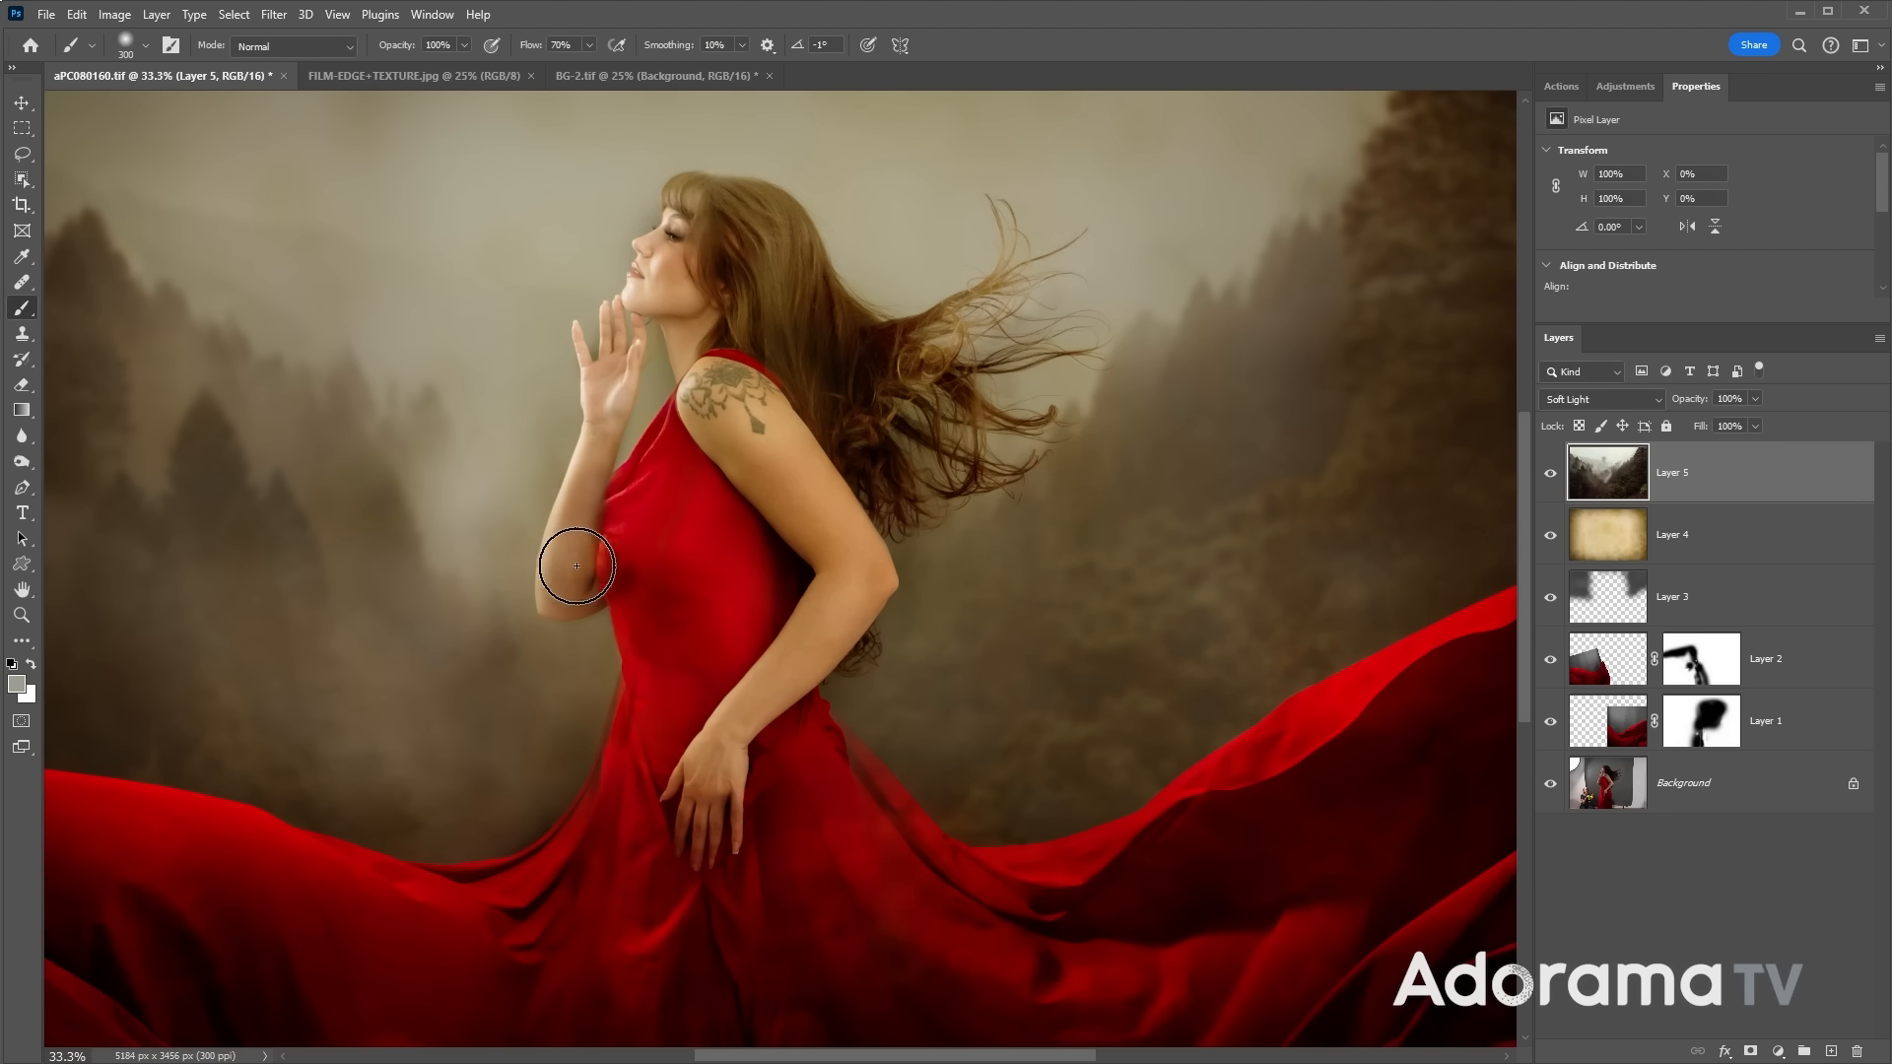
pyautogui.press(']')
pyautogui.press(']')
pyautogui.press(']')
pyautogui.press(']')
pyautogui.press(']')
pyautogui.scroll(-3, 1331, 743)
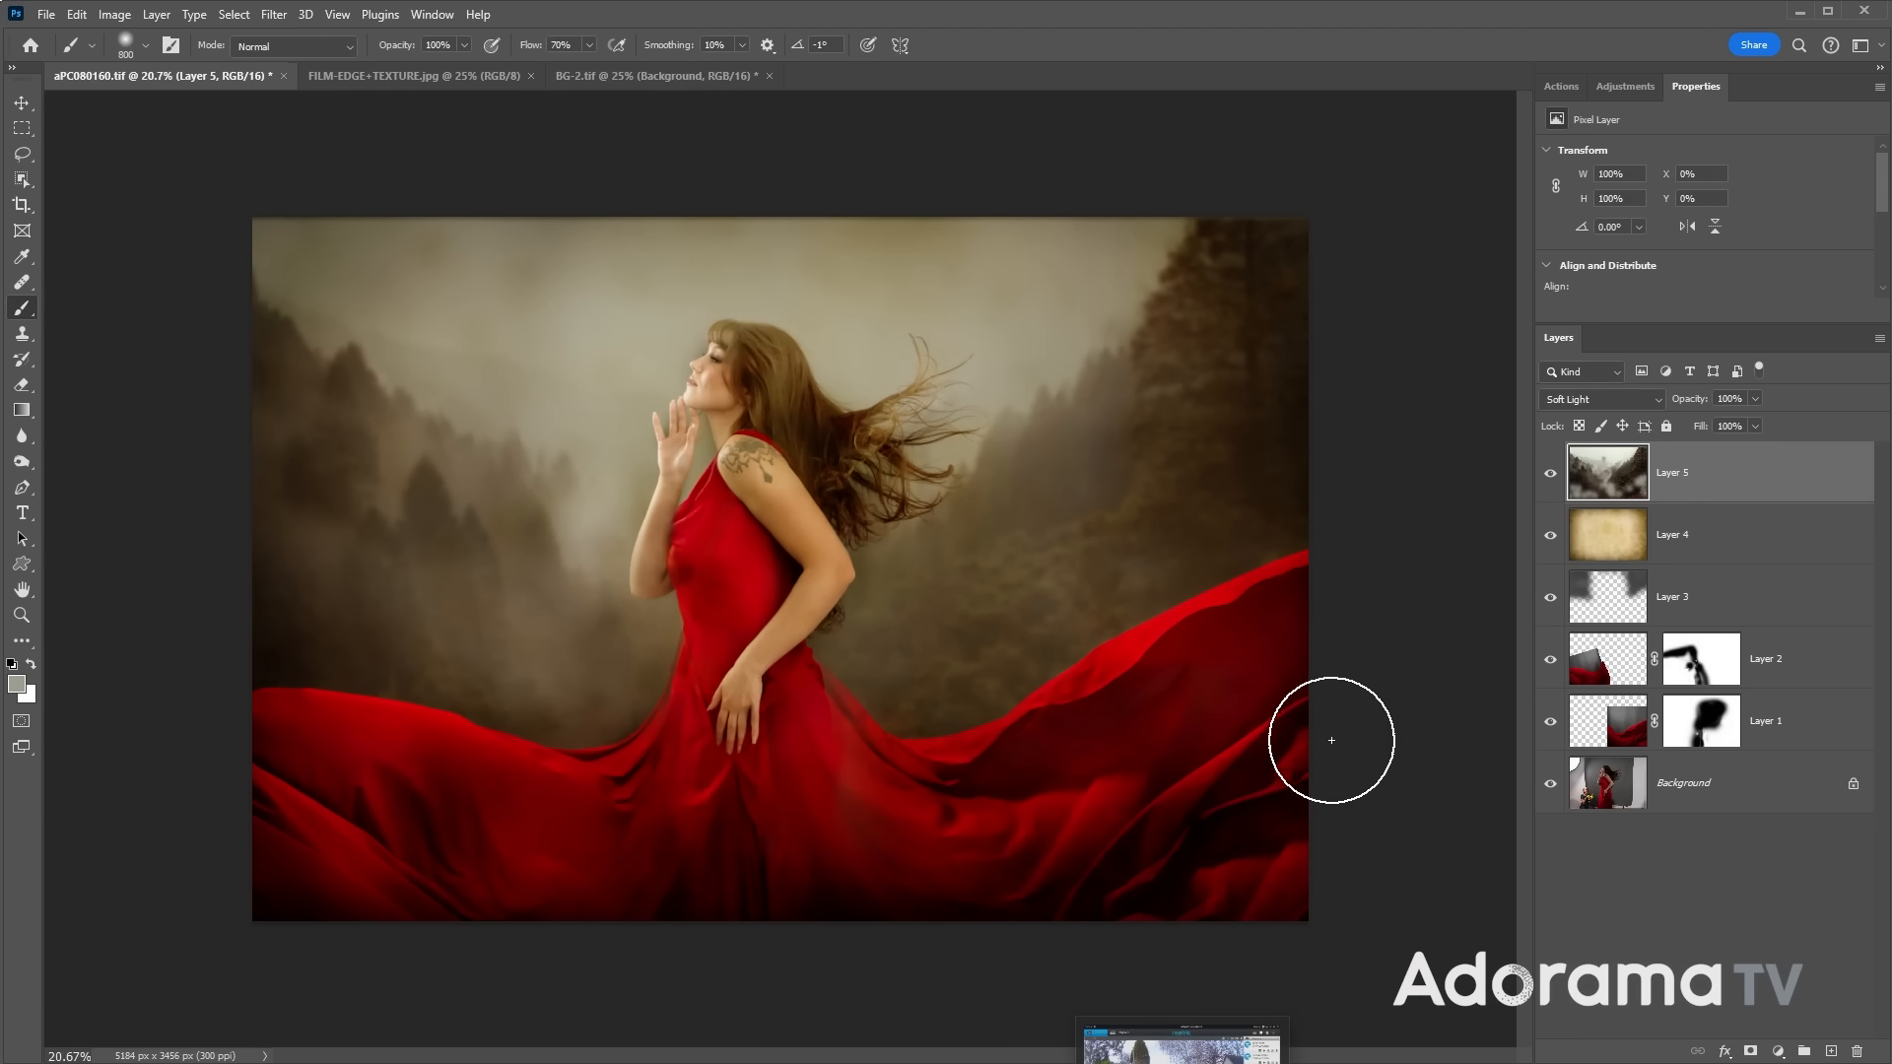
pyautogui.scroll(1, 1389, 777)
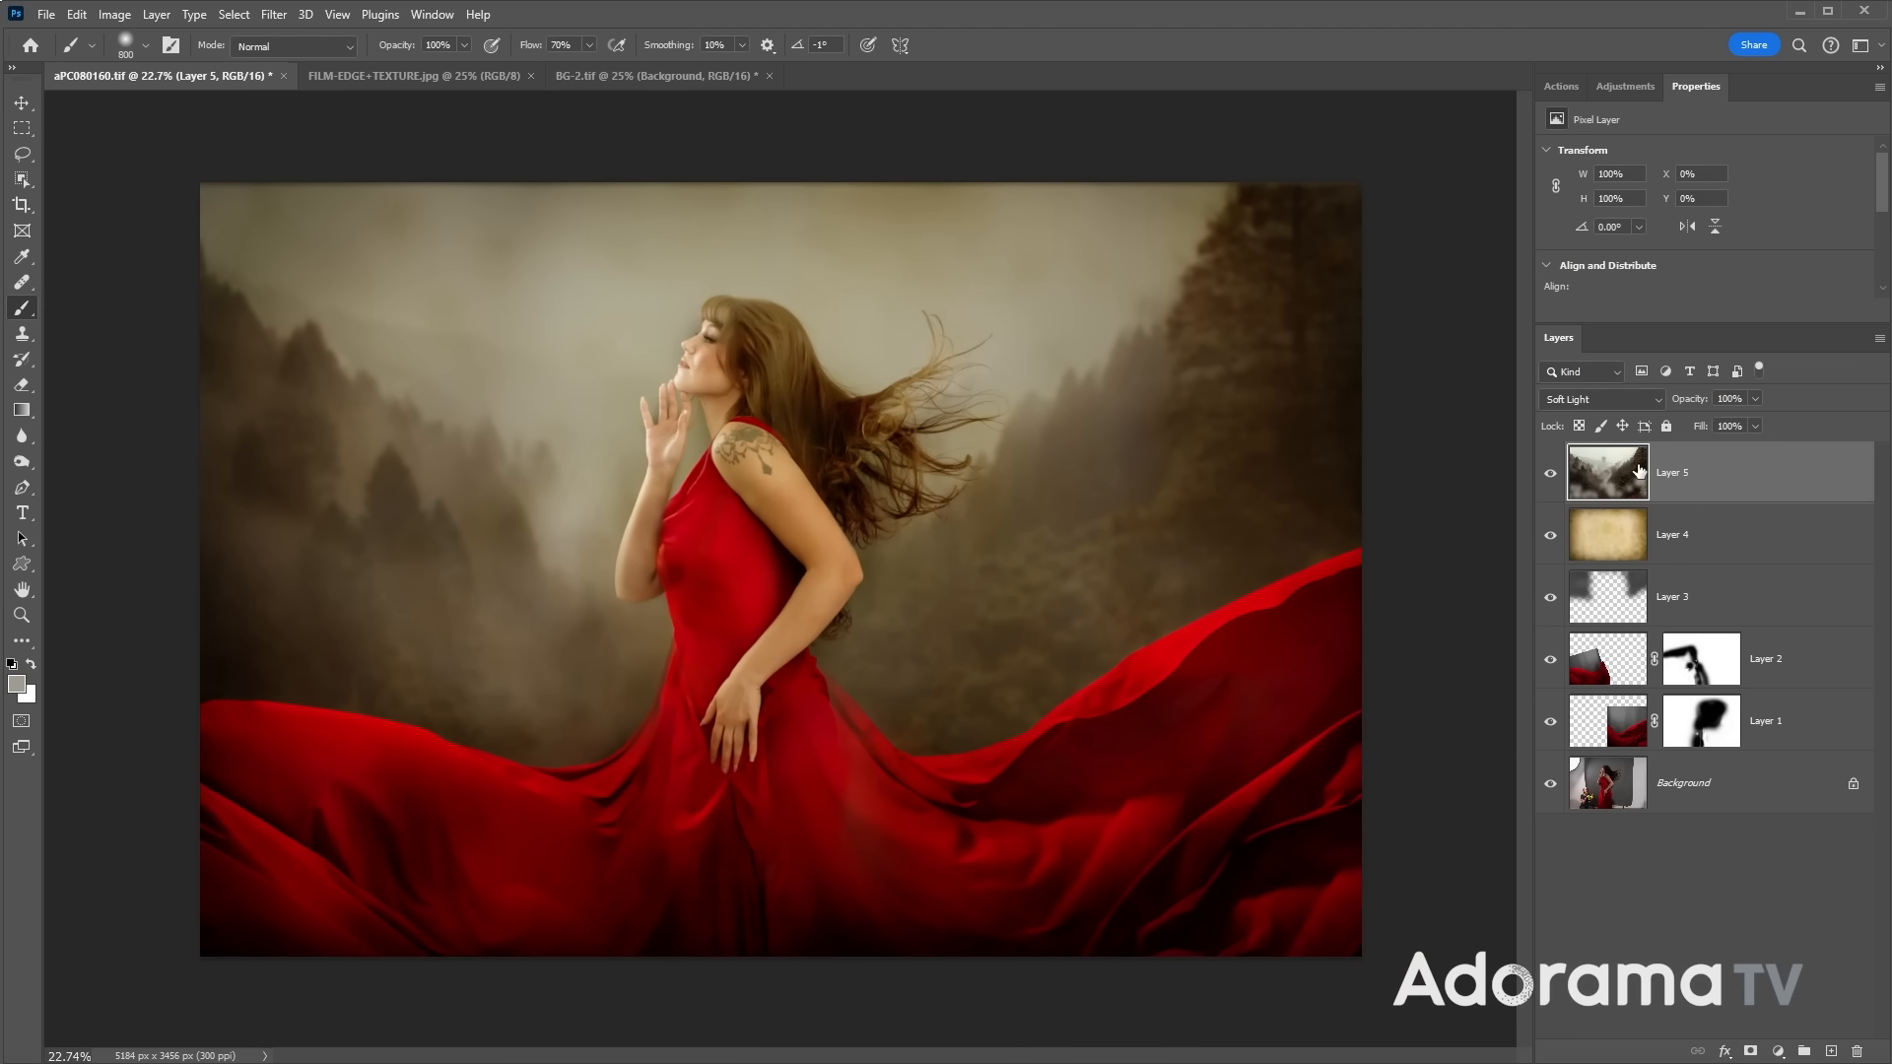
# - Switch to Analog Efex Pro 2, choose the Classic Camera 6 preset for the composite, and turn off its Dirt & Scratches effect
pyautogui.click(1778, 1052)
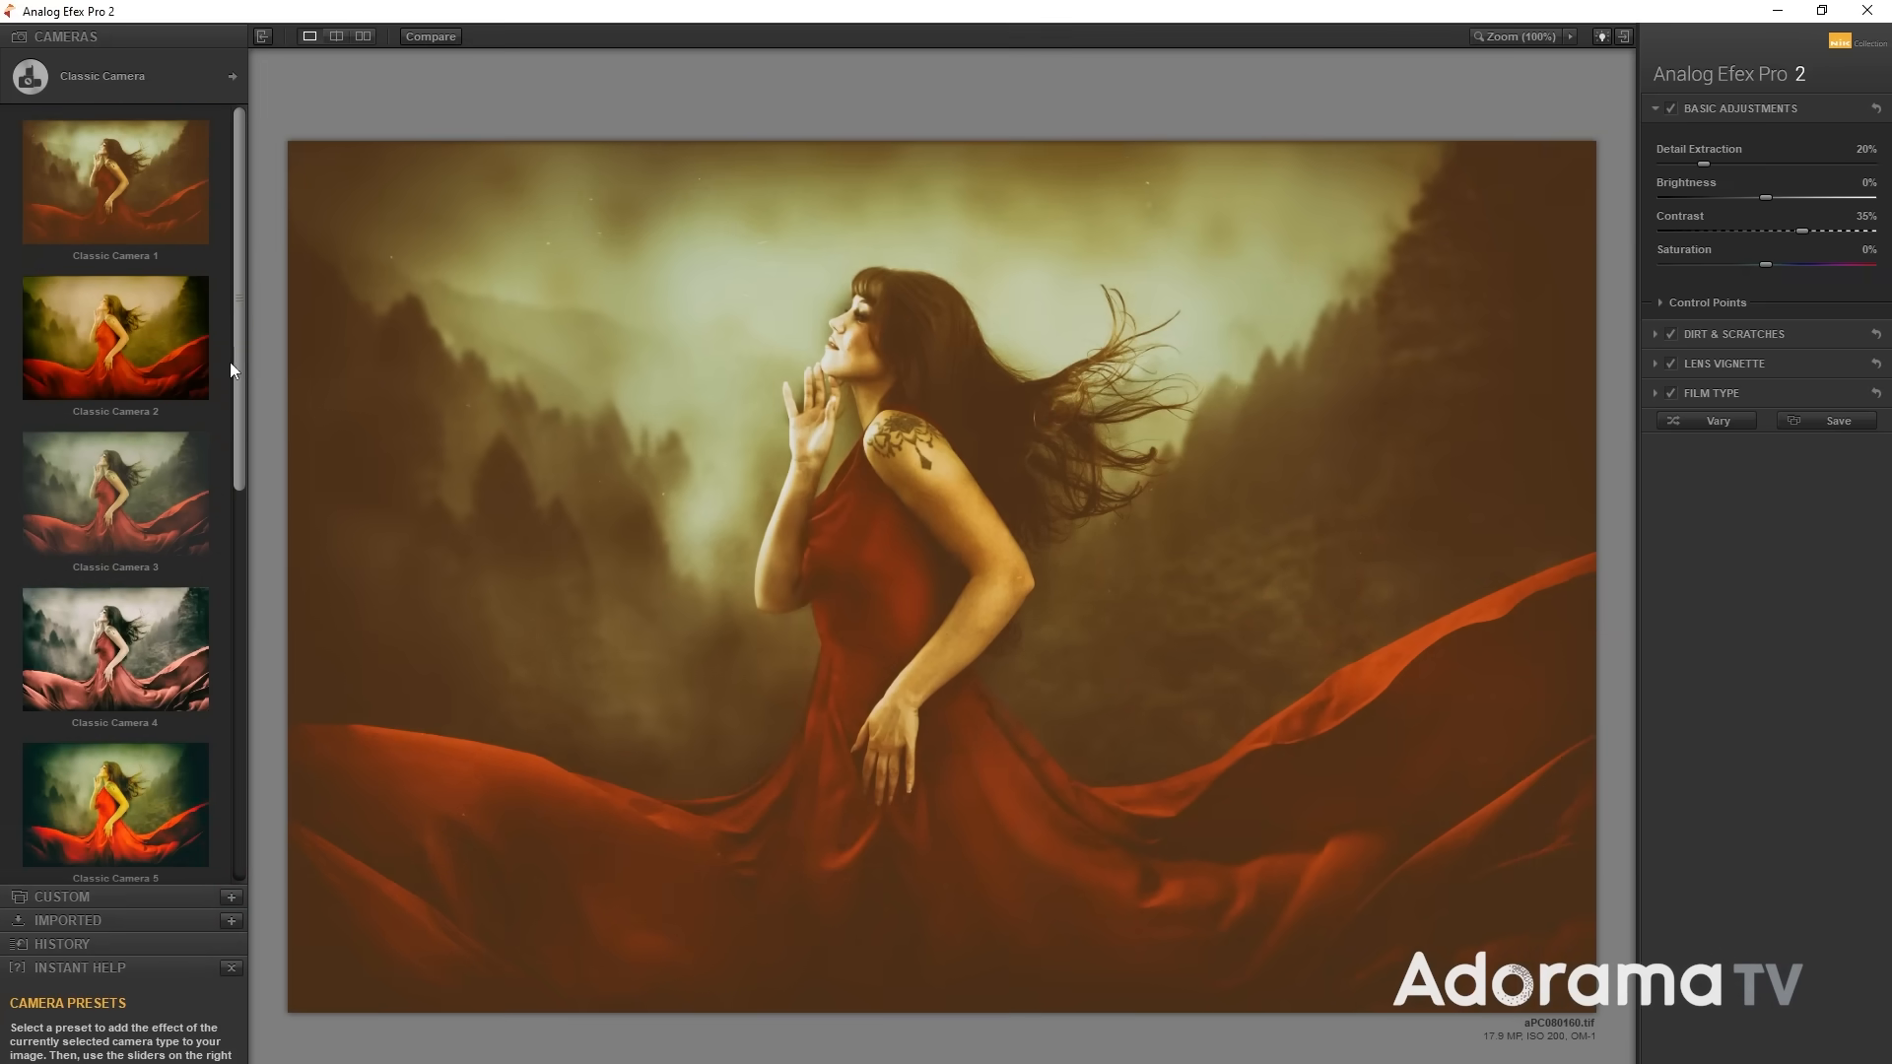
pyautogui.moveTo(237, 367); pyautogui.dragTo(246, 640)
pyautogui.click(145, 465)
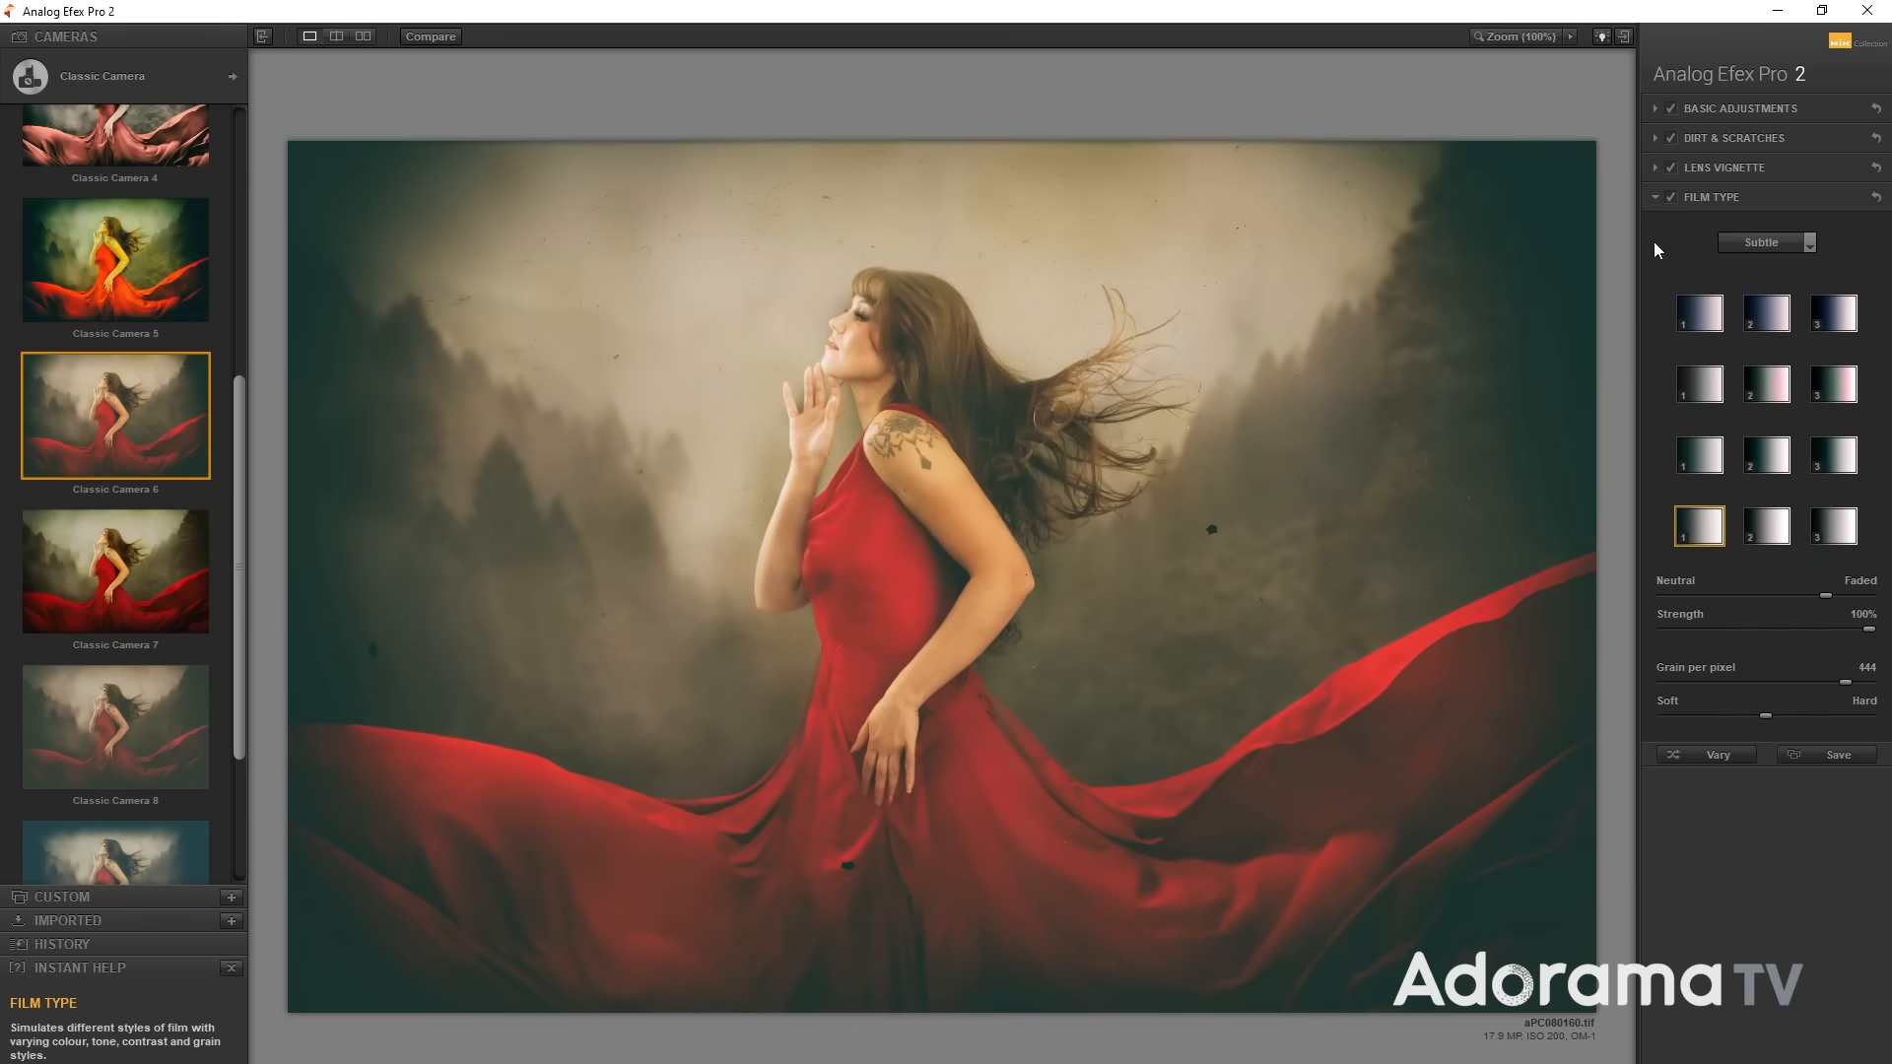
pyautogui.click(1670, 138)
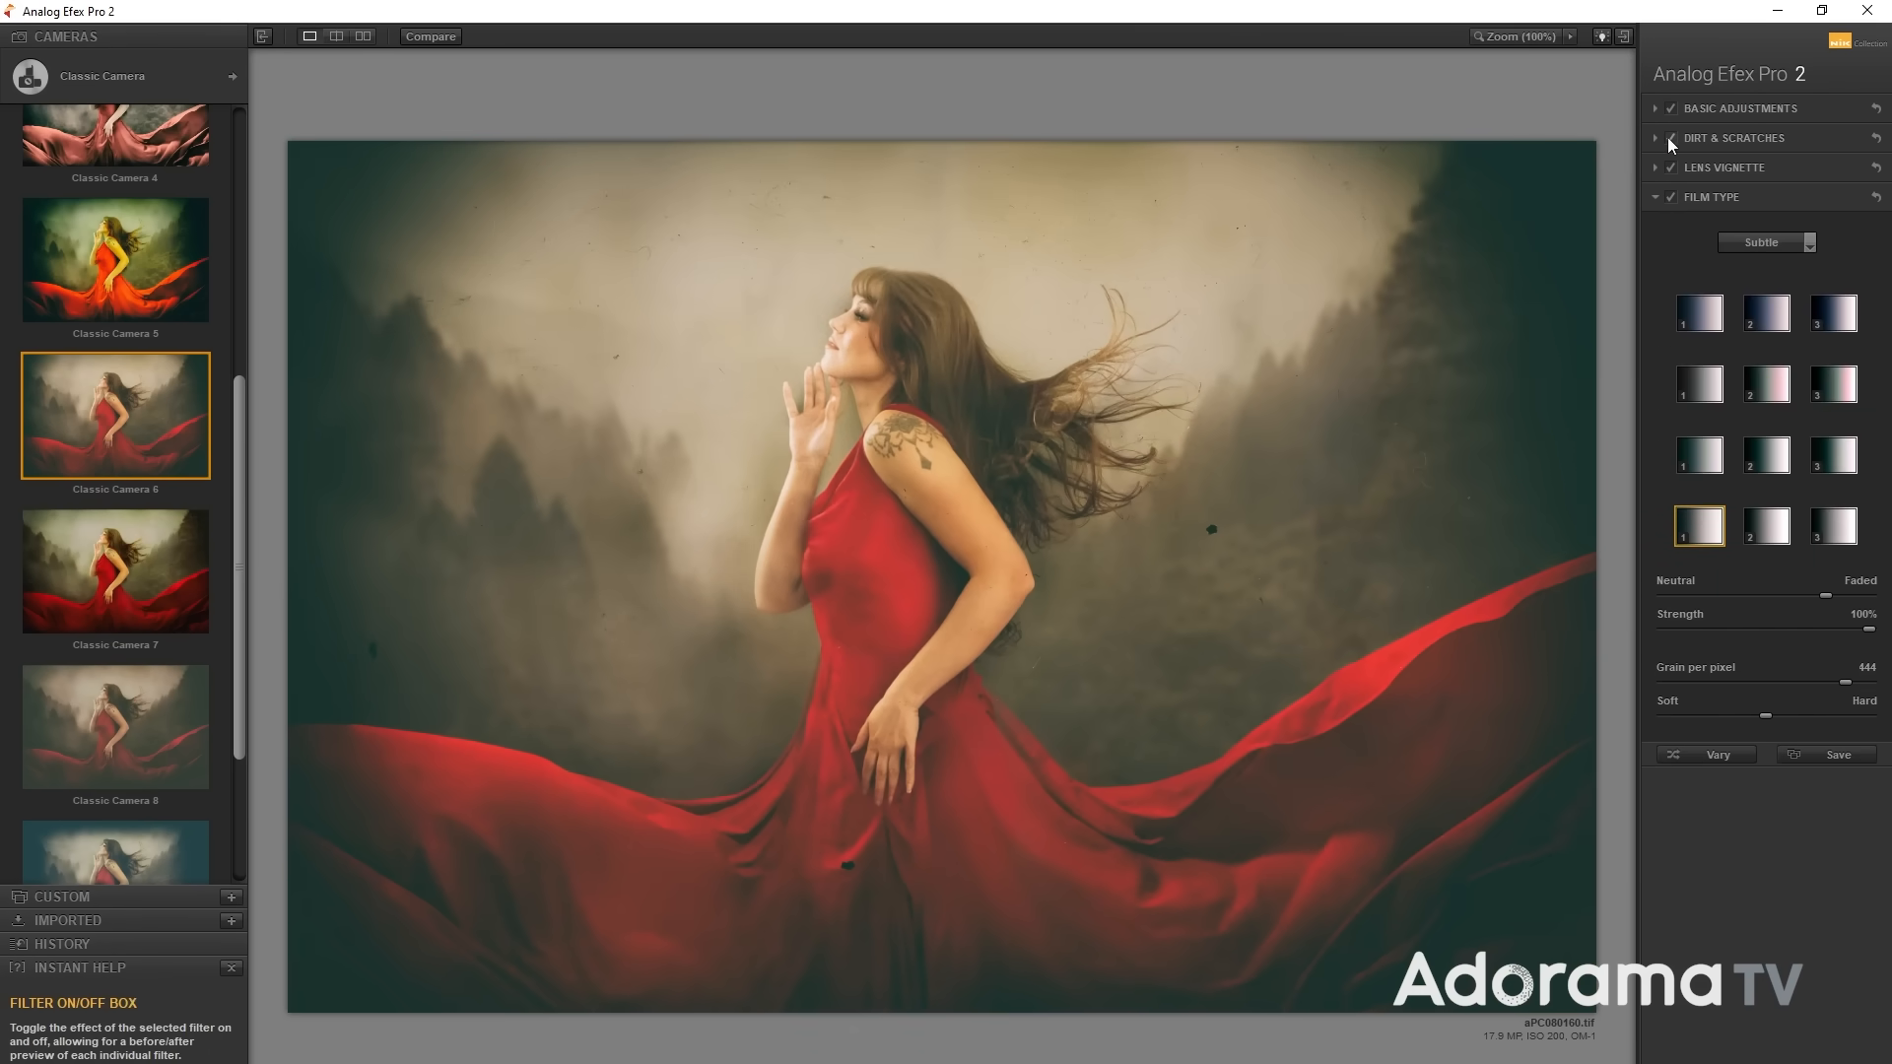